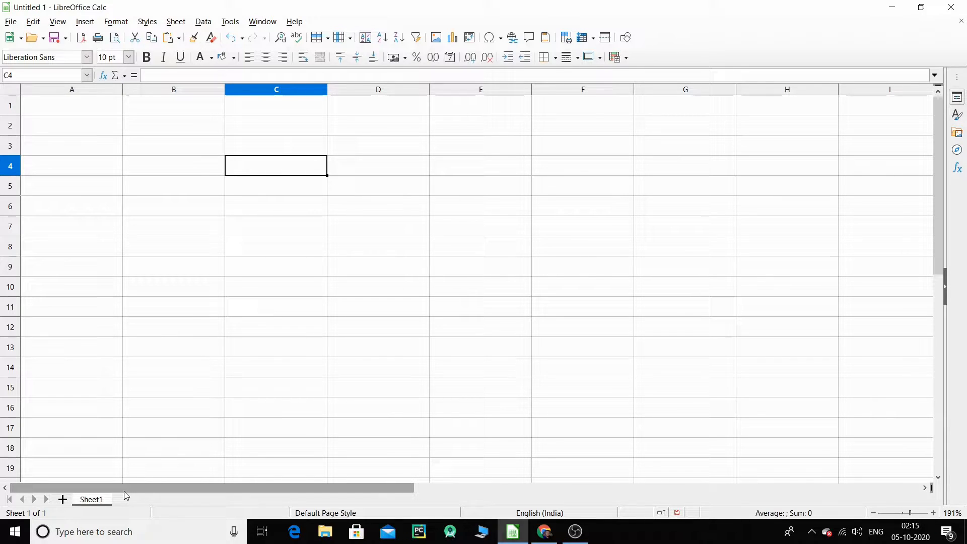
# Rename the sheet Sheet1 as unit-1
pyautogui.rightClick(100, 501)
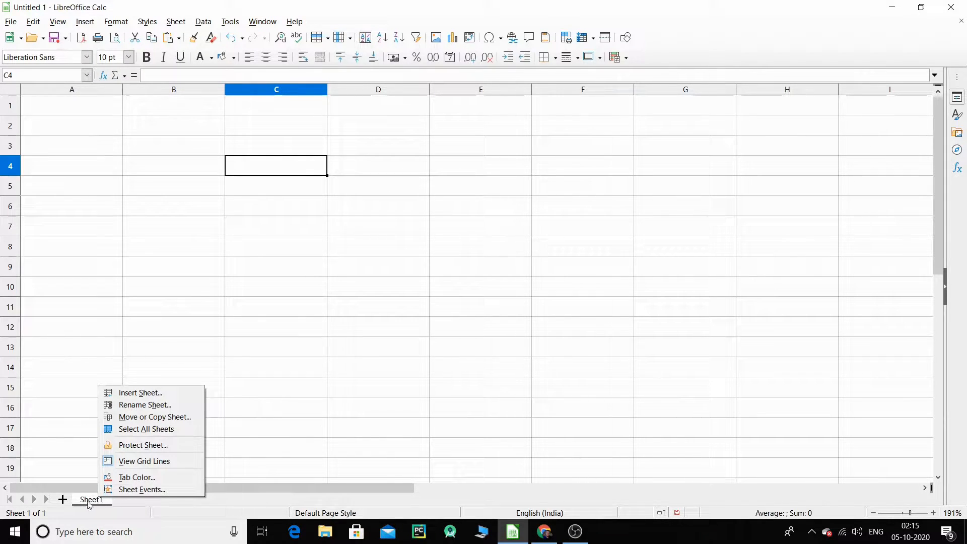
pyautogui.click(170, 405)
pyautogui.click(452, 260)
pyautogui.moveTo(453, 260); pyautogui.dragTo(373, 263)
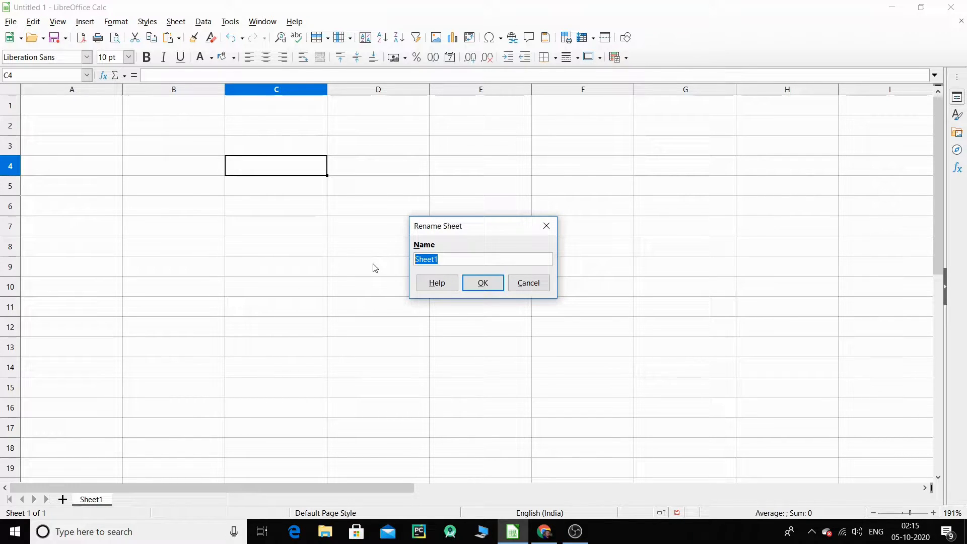
pyautogui.write('unit-1')
pyautogui.click(489, 287)
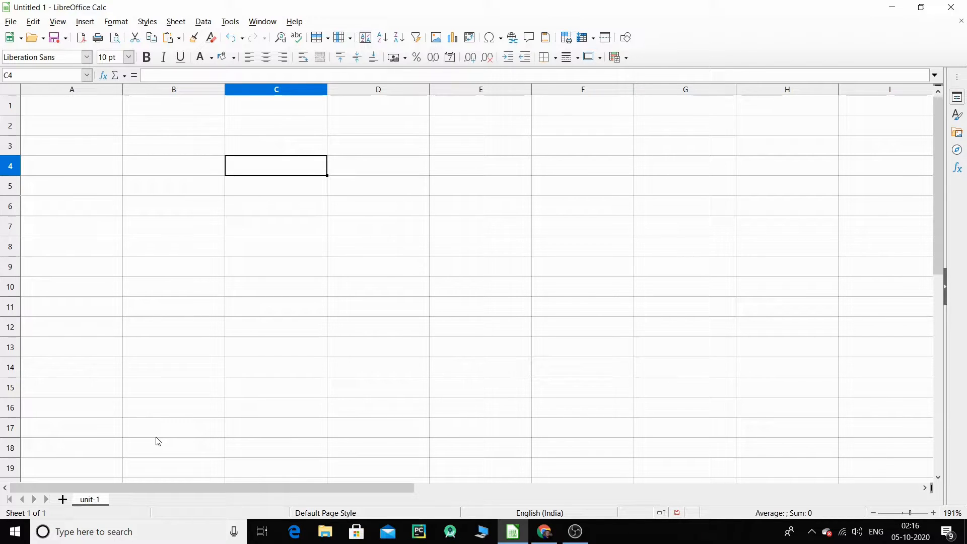
# Insert one new sheet named unti-2 after the current sheet
pyautogui.rightClick(93, 502)
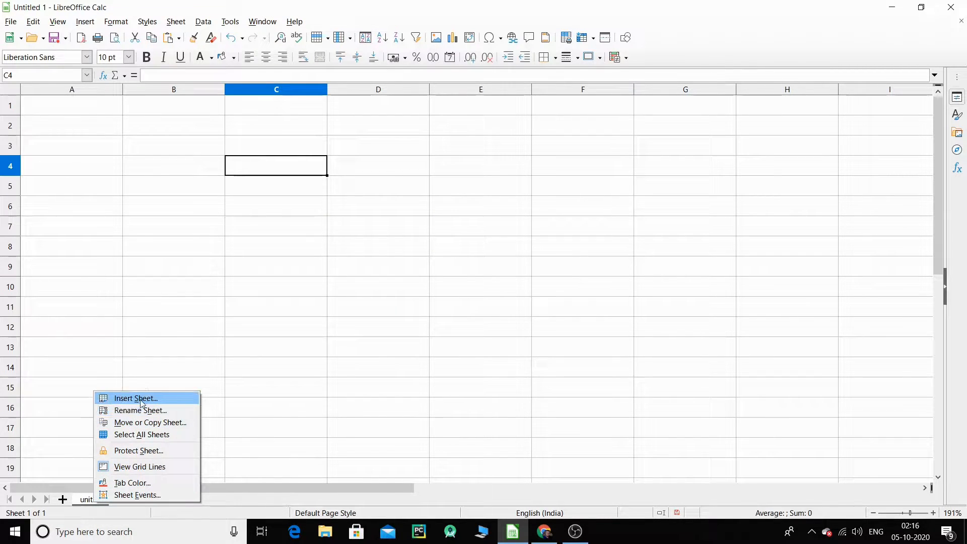
pyautogui.click(156, 405)
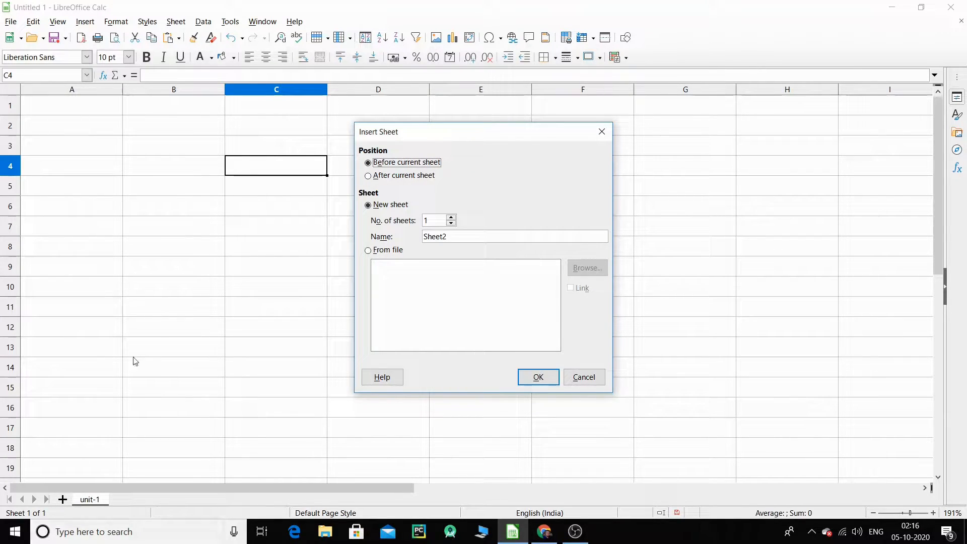
pyautogui.click(371, 178)
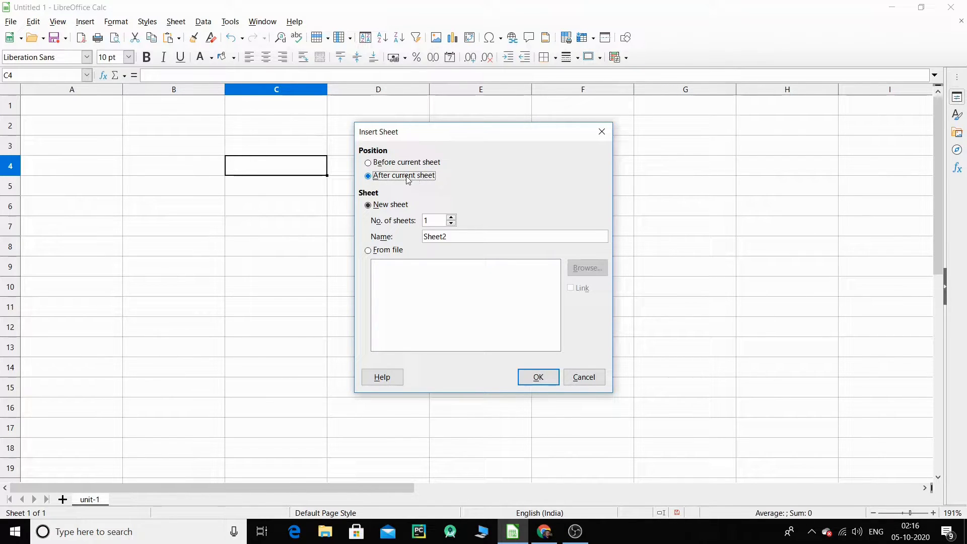
pyautogui.click(453, 237)
pyautogui.moveTo(516, 234); pyautogui.dragTo(331, 268)
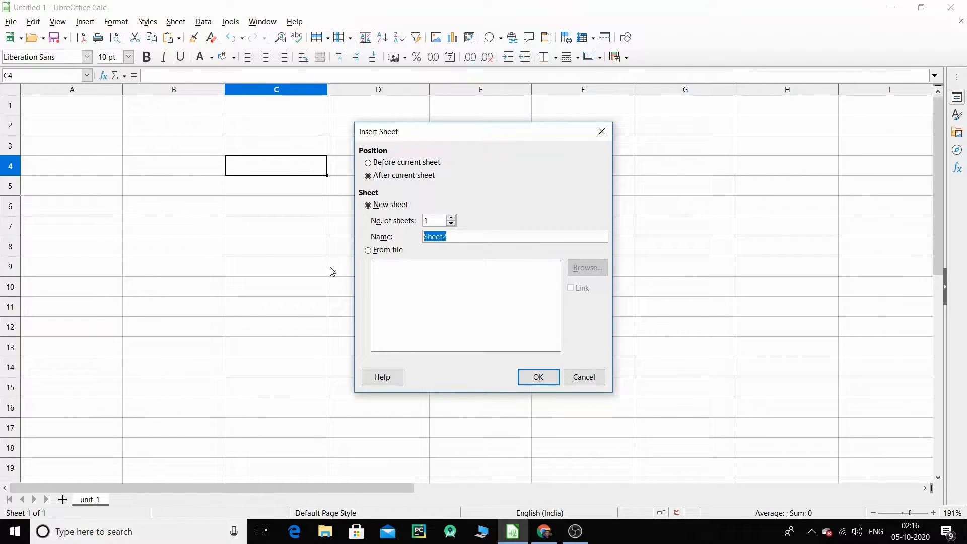
pyautogui.write('unti-2')
pyautogui.click(538, 377)
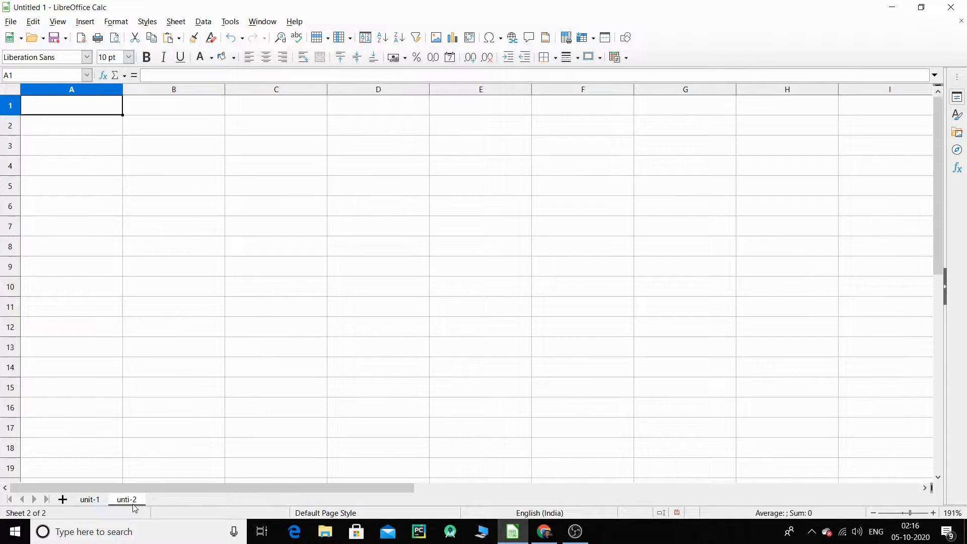
pyautogui.click(89, 500)
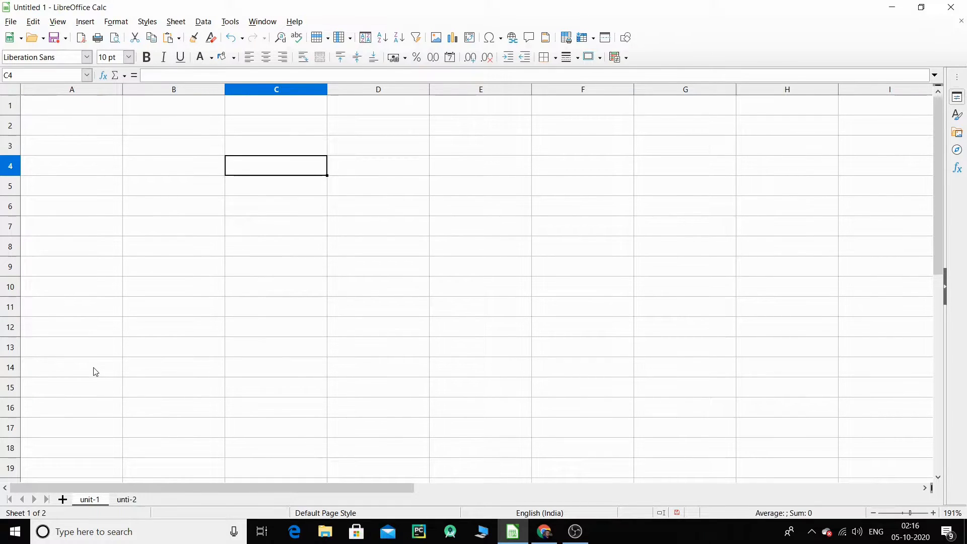
pyautogui.click(127, 500)
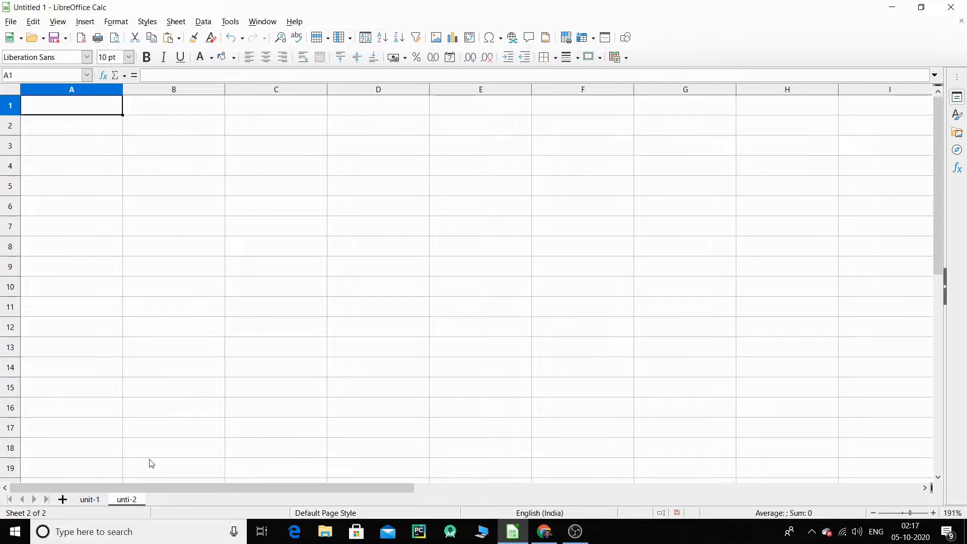
pyautogui.rightClick(134, 501)
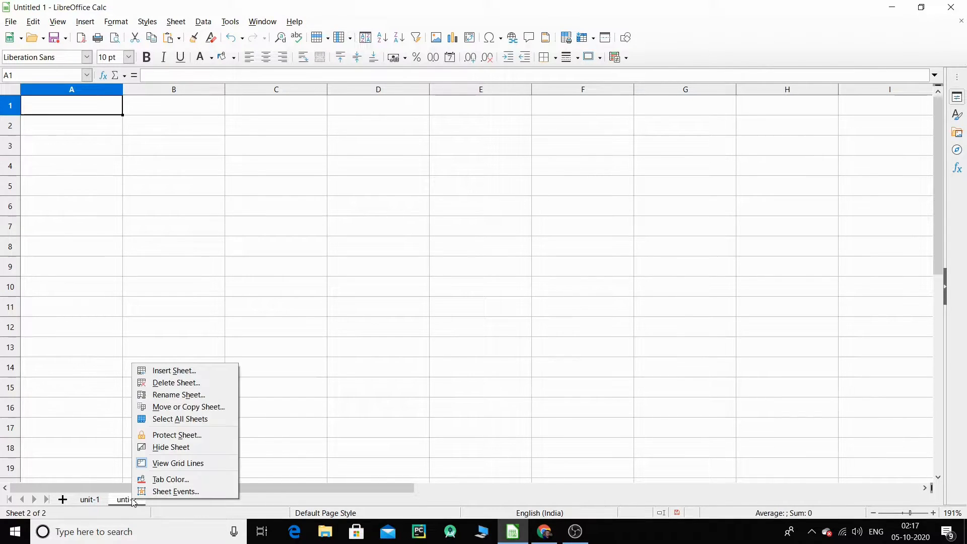
pyautogui.click(186, 389)
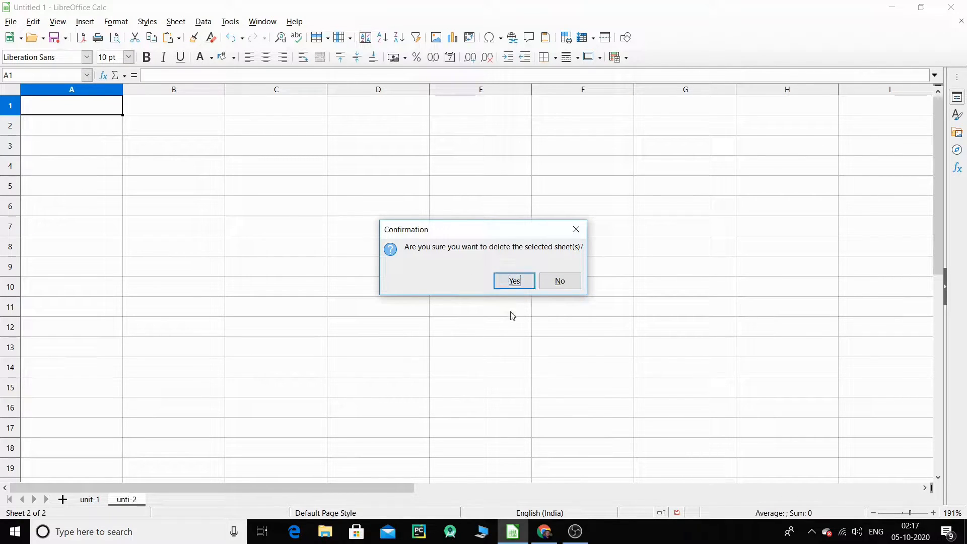
pyautogui.click(576, 230)
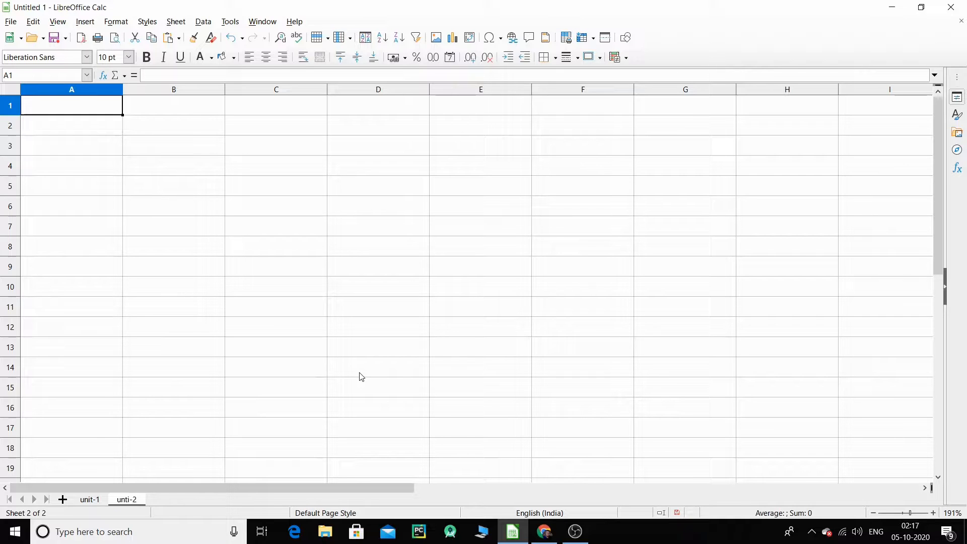
# On the unit-1 sheet, enter English in cell B3 and the mark 56 in C3
pyautogui.click(93, 499)
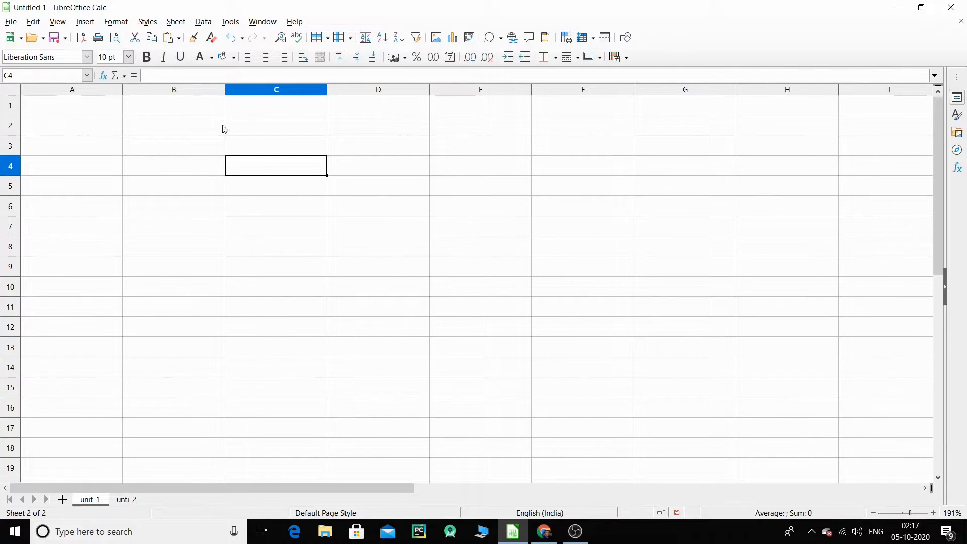
pyautogui.click(195, 144)
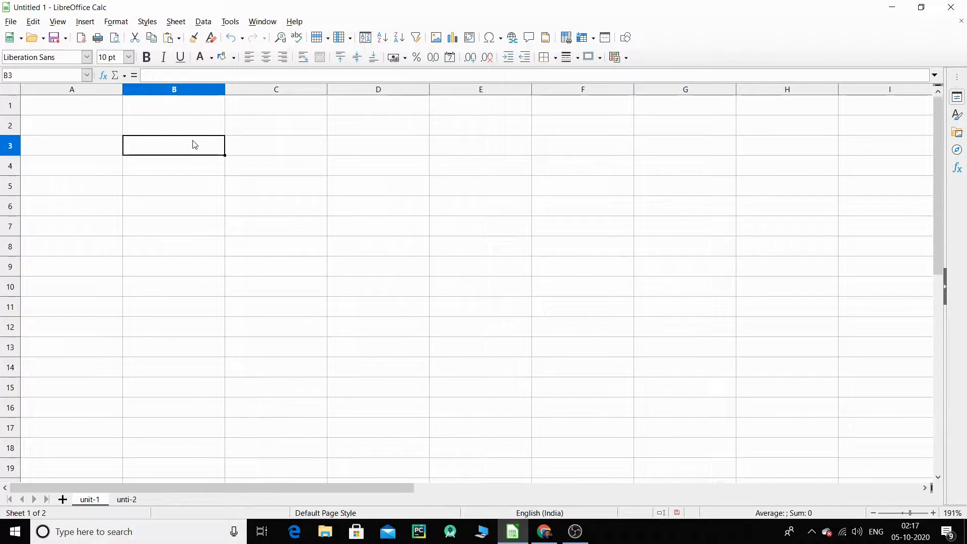
pyautogui.write('English')
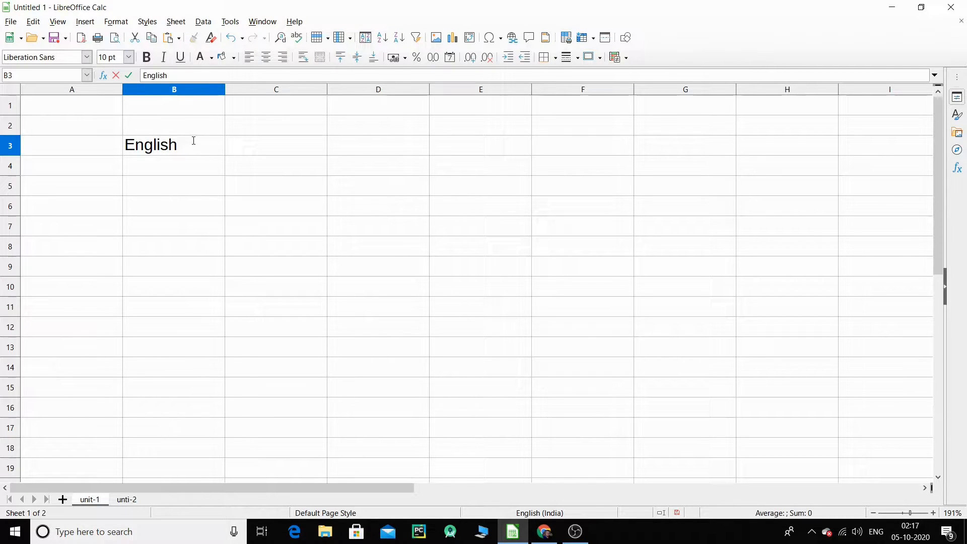
pyautogui.press('Tab')
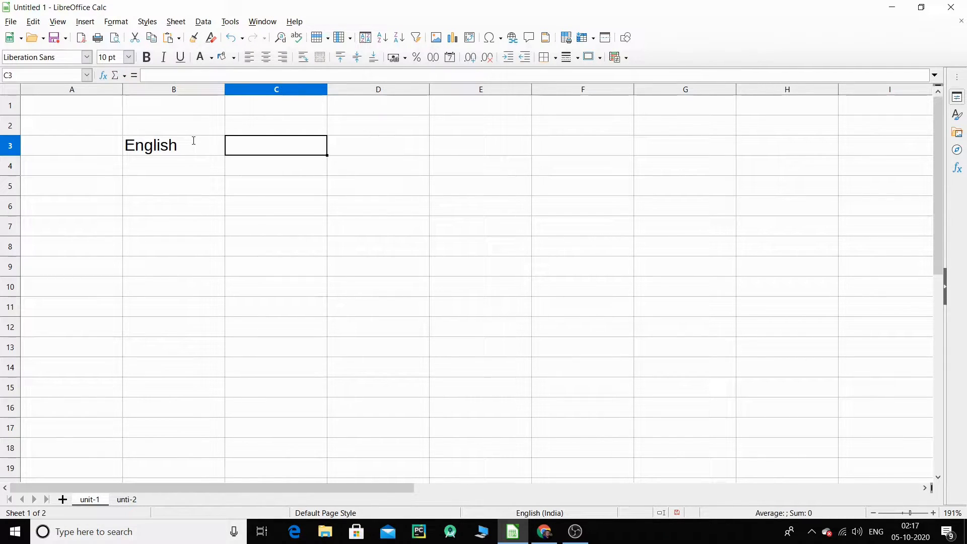
pyautogui.write('56')
pyautogui.press('Return')
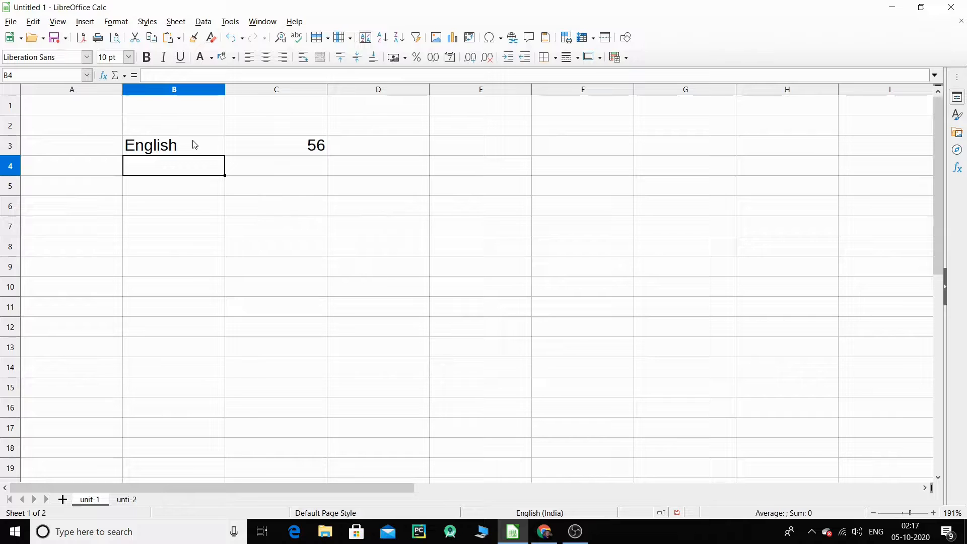
# List the subjects Maths, Science, Hindi and Computer in cells B4 to B7, below English
pyautogui.write('Maths')
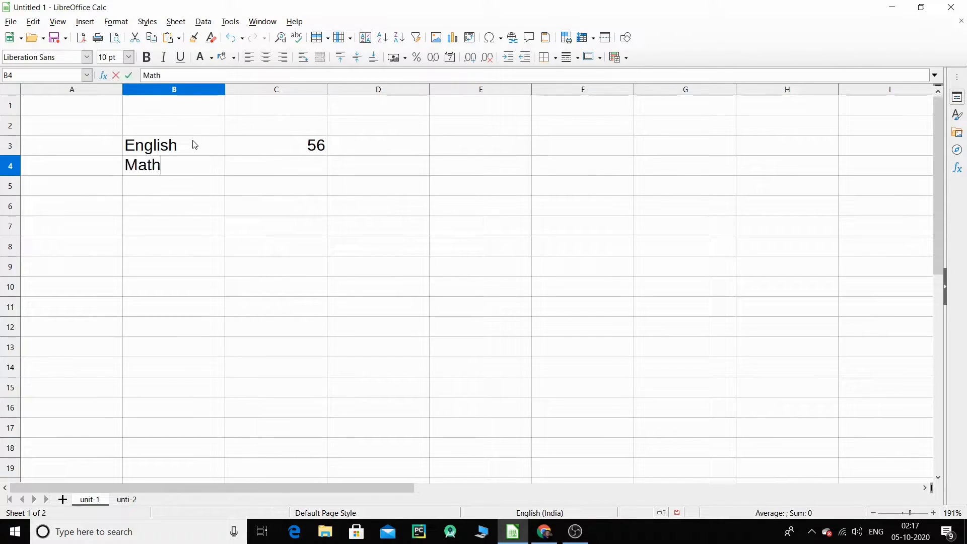
pyautogui.press('Return')
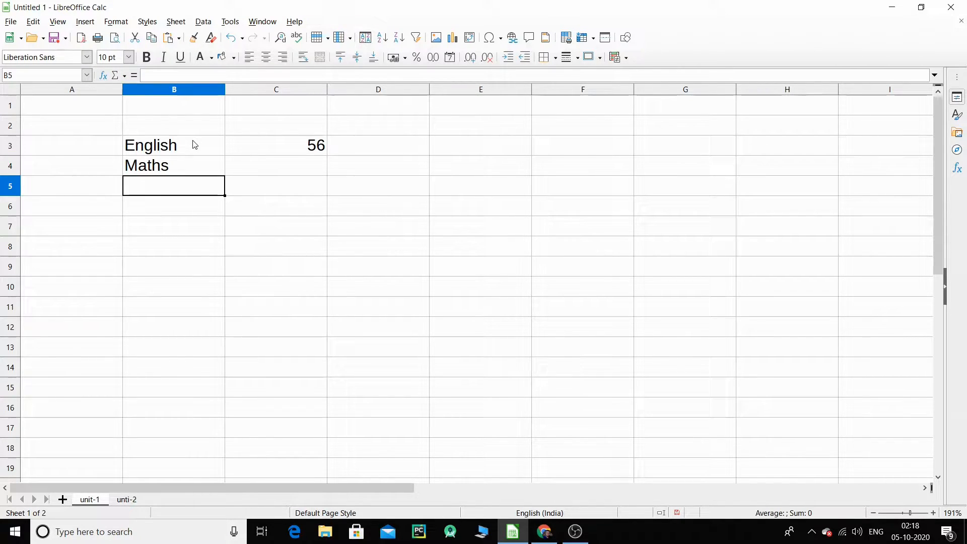
pyautogui.write('Science')
pyautogui.press('Return')
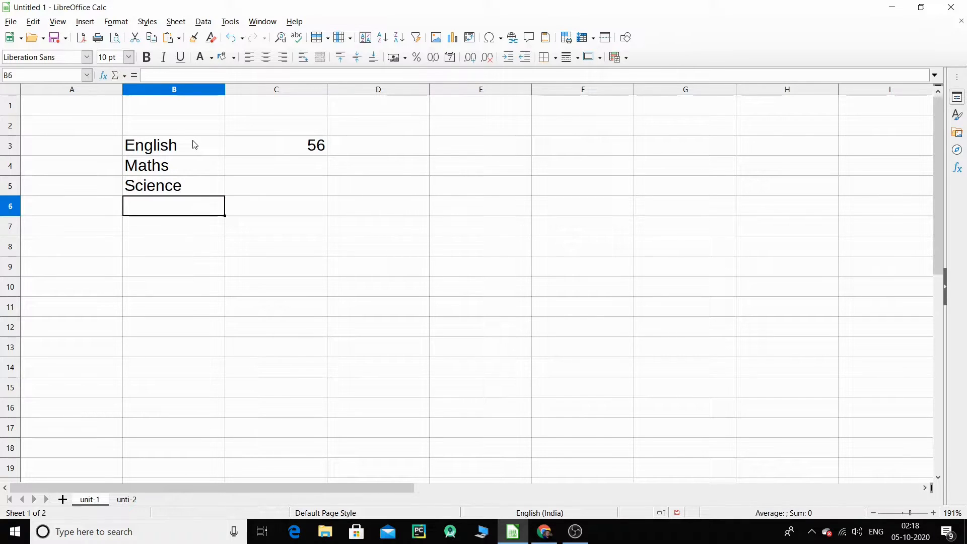
pyautogui.write('Hindi')
pyautogui.press('Return')
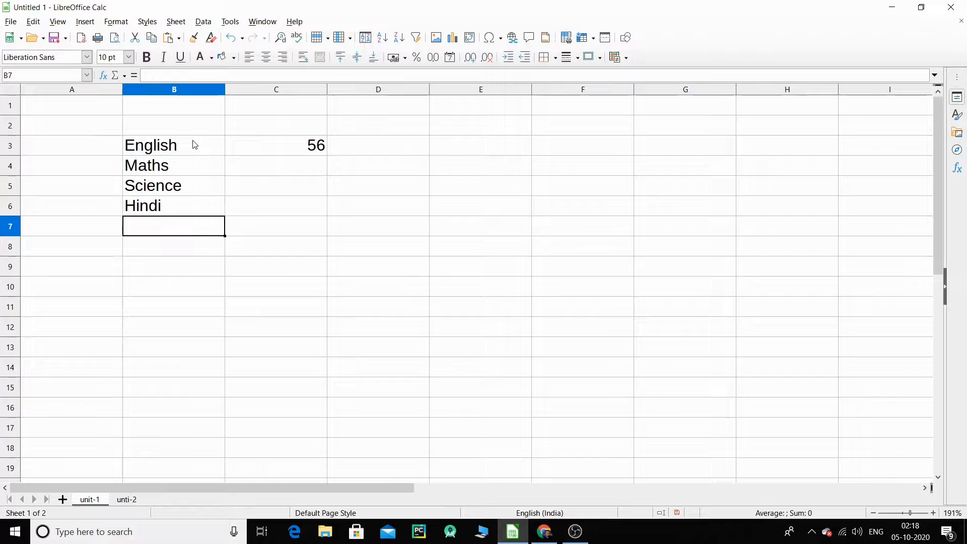
pyautogui.write('Computer')
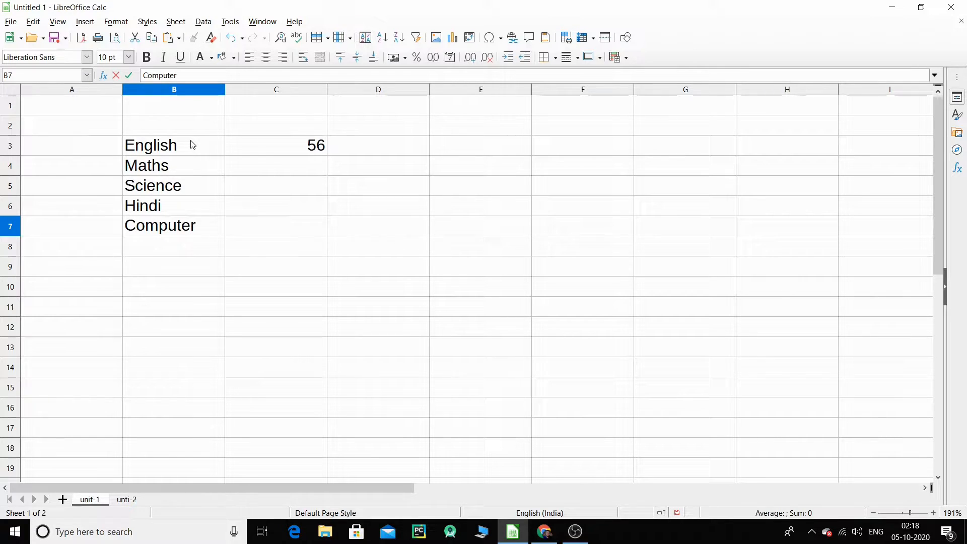
# Enter the marks 78, 57, 35 and 67 in cells C4 to C7 for Maths, Science, Hindi and Computer
pyautogui.click(285, 171)
pyautogui.write('78')
pyautogui.press('Return')
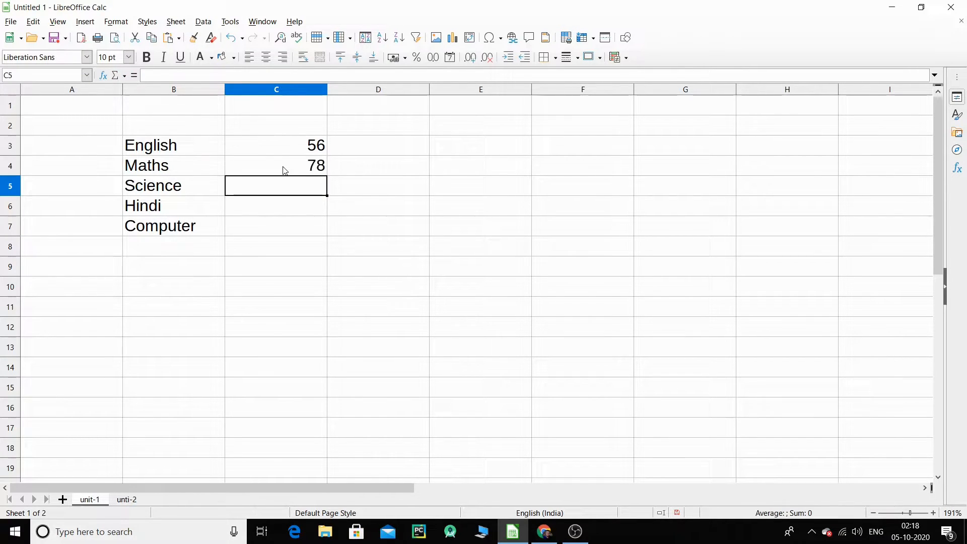
pyautogui.write('57')
pyautogui.press('Return')
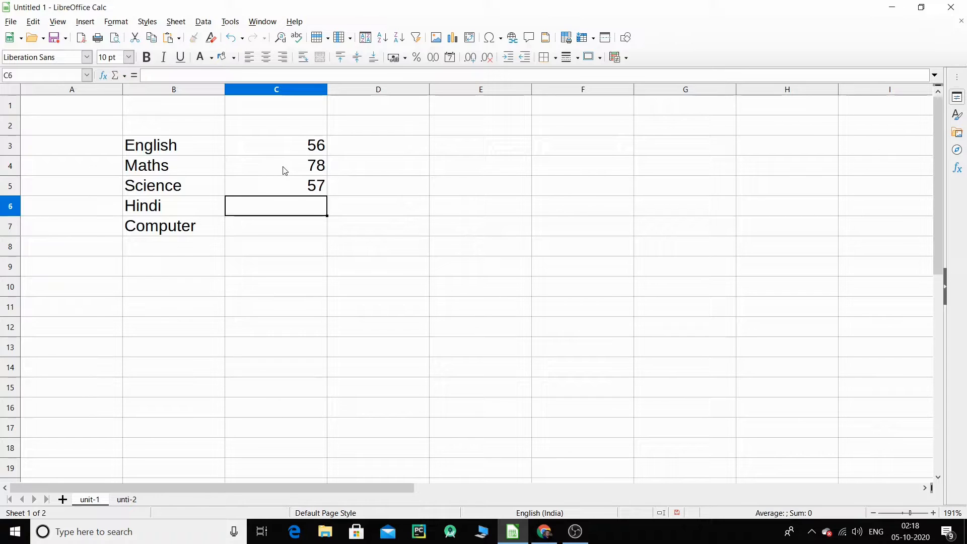
pyautogui.write('35')
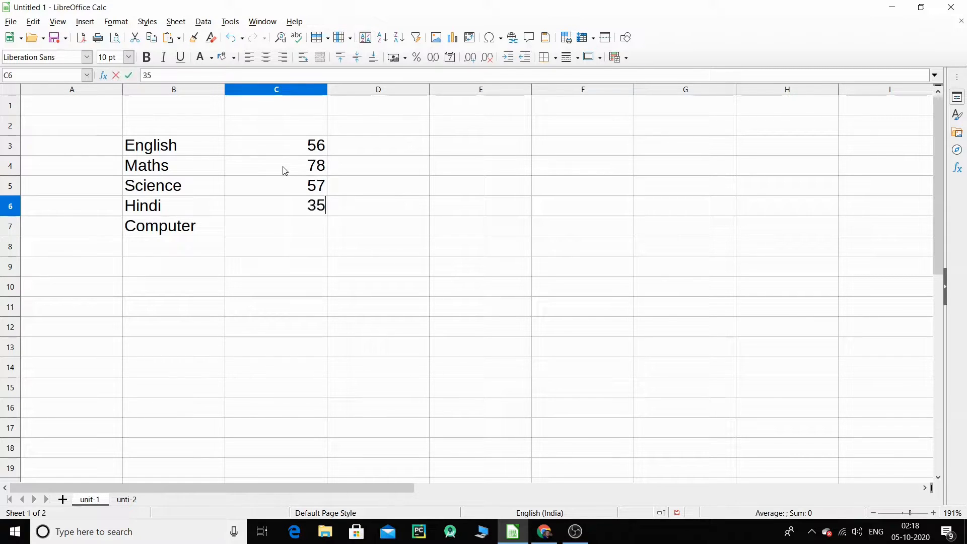
pyautogui.press('Return')
pyautogui.write('67')
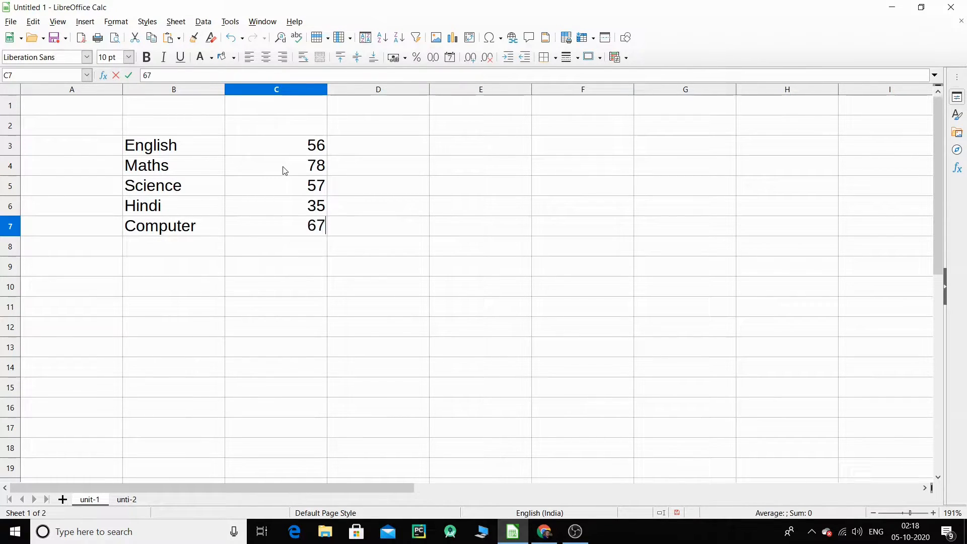
pyautogui.click(277, 132)
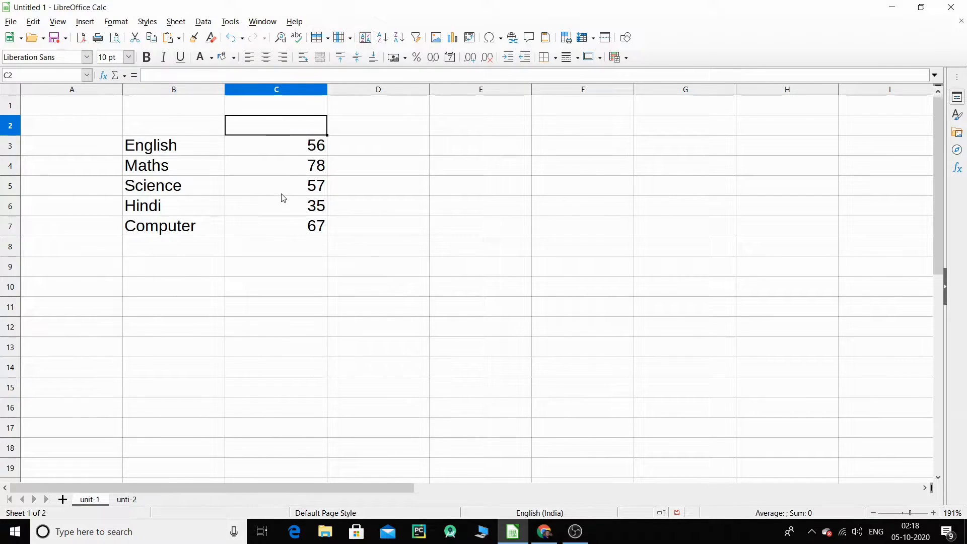
# Copy the subject and marks range B3:C7 from unit-1 to the unti-2 sheet, starting at cell B3
pyautogui.moveTo(203, 129); pyautogui.dragTo(300, 113)
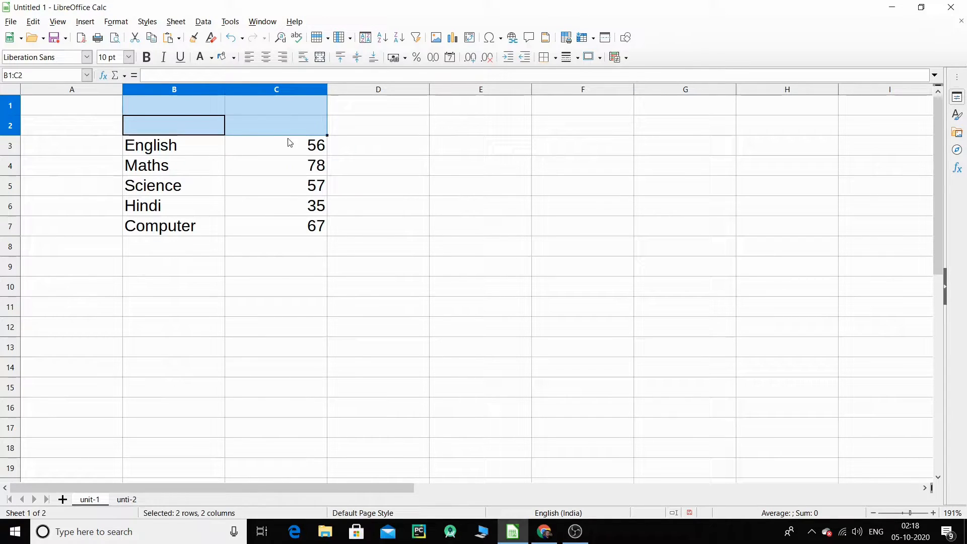
pyautogui.click(250, 169)
pyautogui.moveTo(194, 147); pyautogui.dragTo(321, 230)
pyautogui.hotkey('ctrl', 'c')
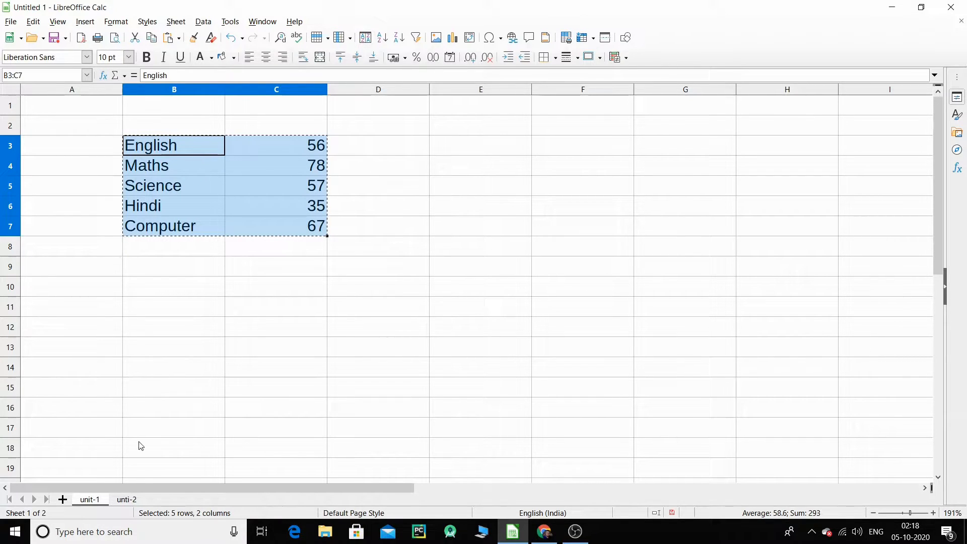
pyautogui.click(136, 500)
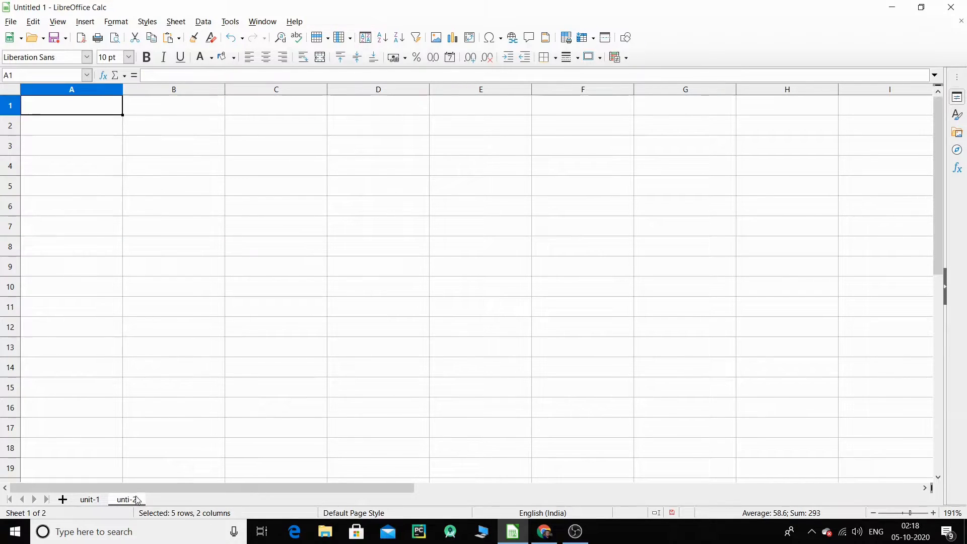
pyautogui.click(171, 154)
pyautogui.hotkey('ctrl', 'v')
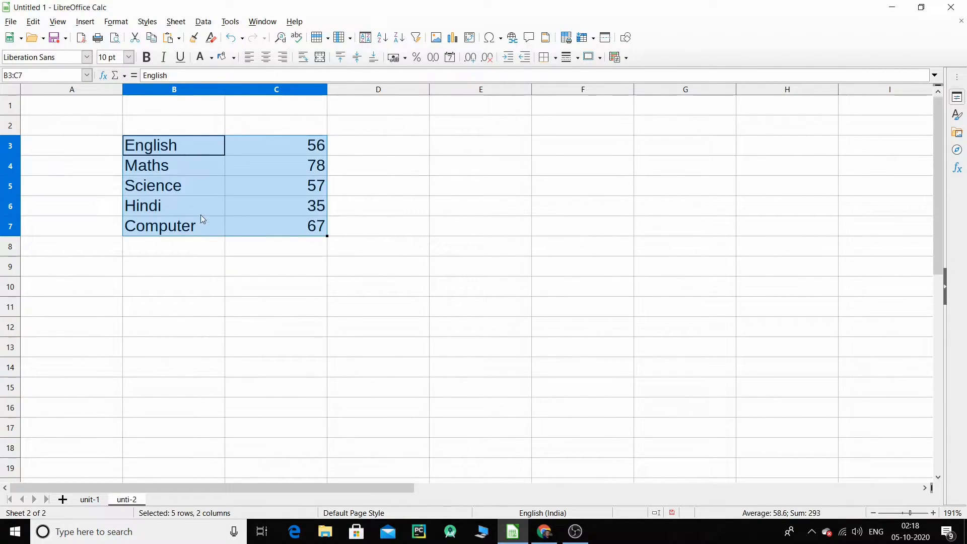
pyautogui.click(200, 214)
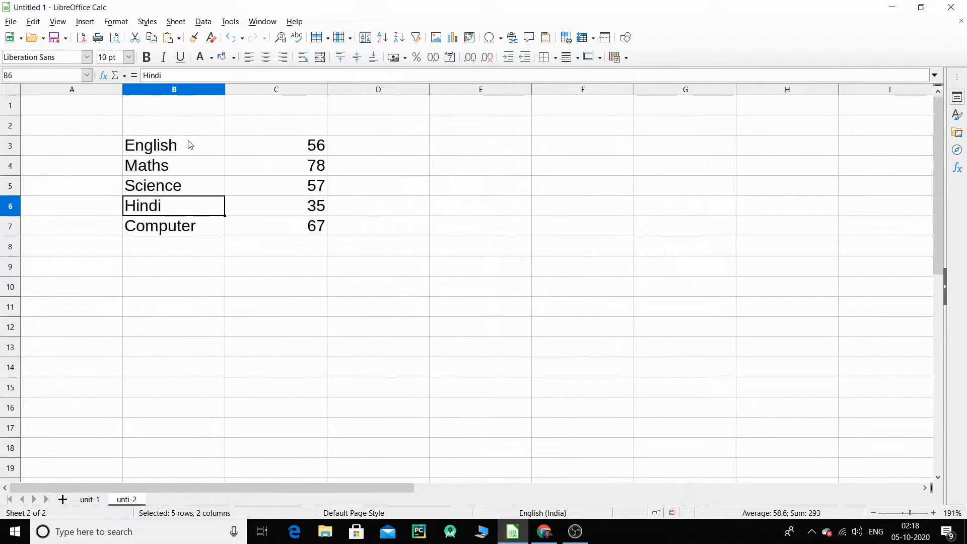
# Set the English mark in cell C3 of the unti-2 sheet to 45
pyautogui.click(316, 145)
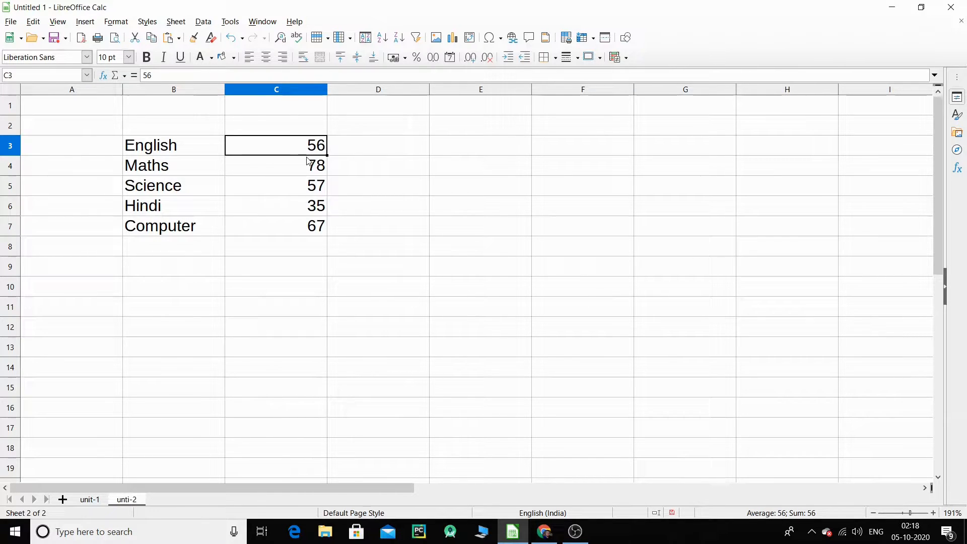
pyautogui.write('45')
pyautogui.press('Return')
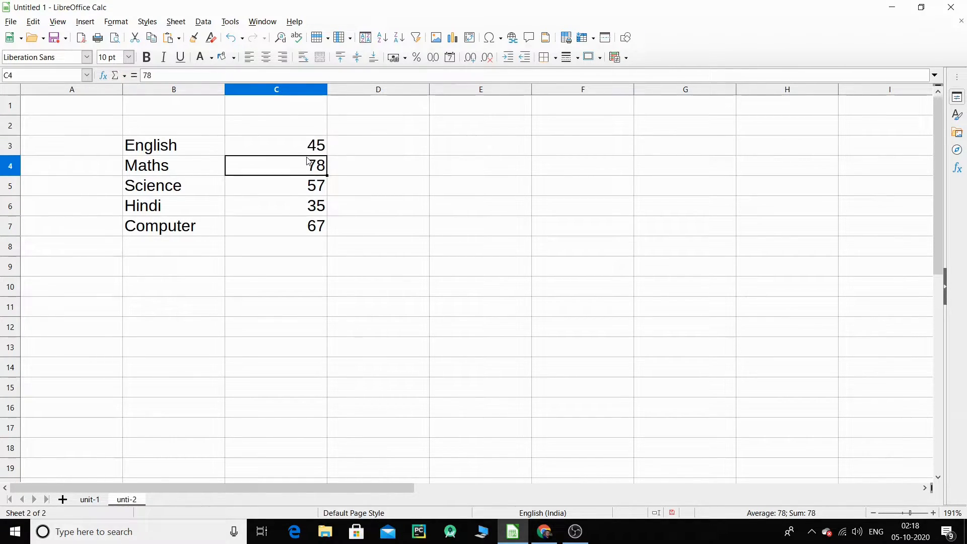
# Set the Maths, Science, Hindi and Computer marks in cells C4 to C7 of the unti-2 sheet to 34, 56, 78 and 38
pyautogui.write('34')
pyautogui.press('Return')
pyautogui.write('56')
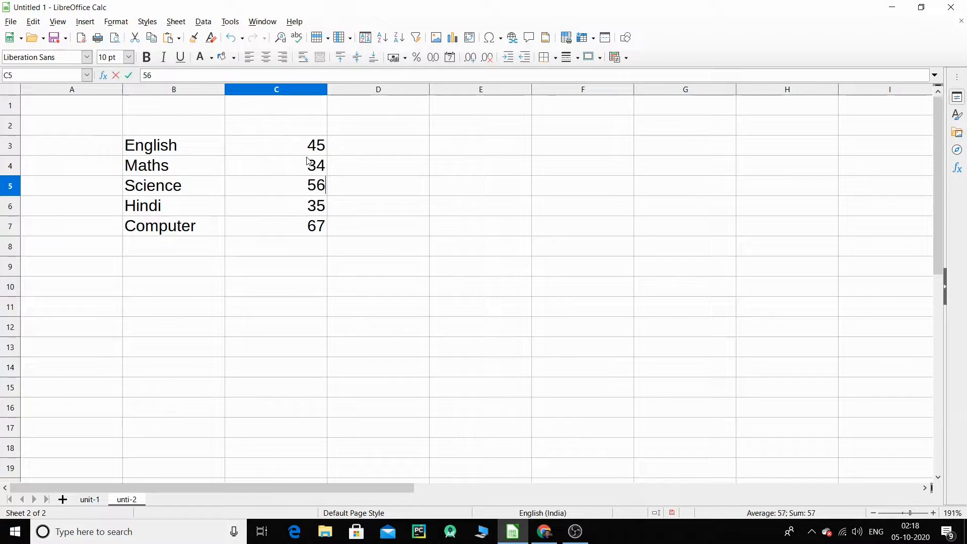
pyautogui.press('Return')
pyautogui.write('78')
pyautogui.press('Return')
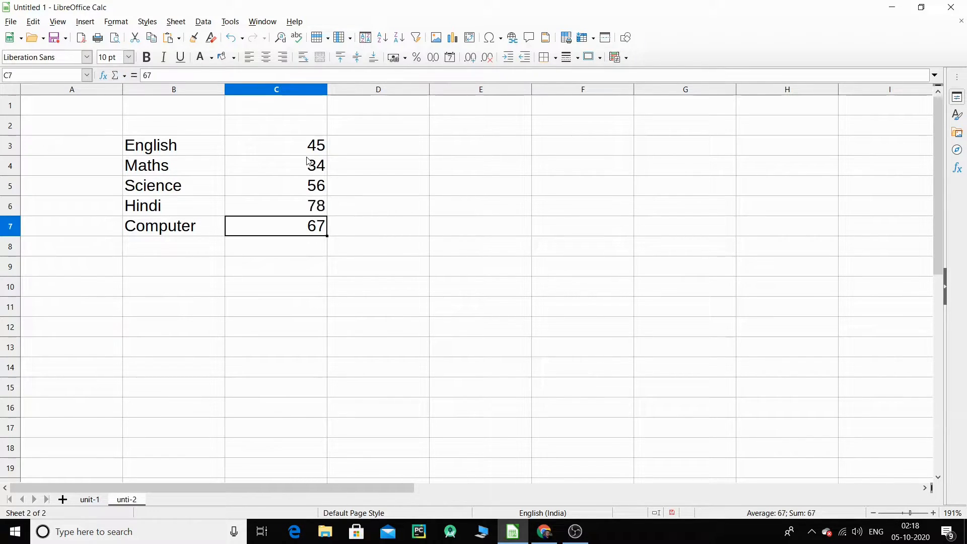
pyautogui.write('38')
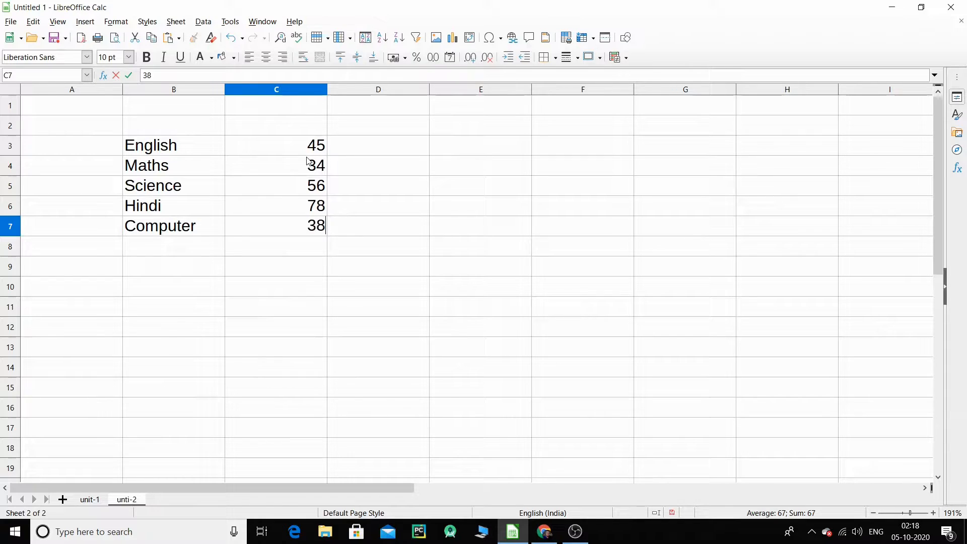
pyautogui.press('Return')
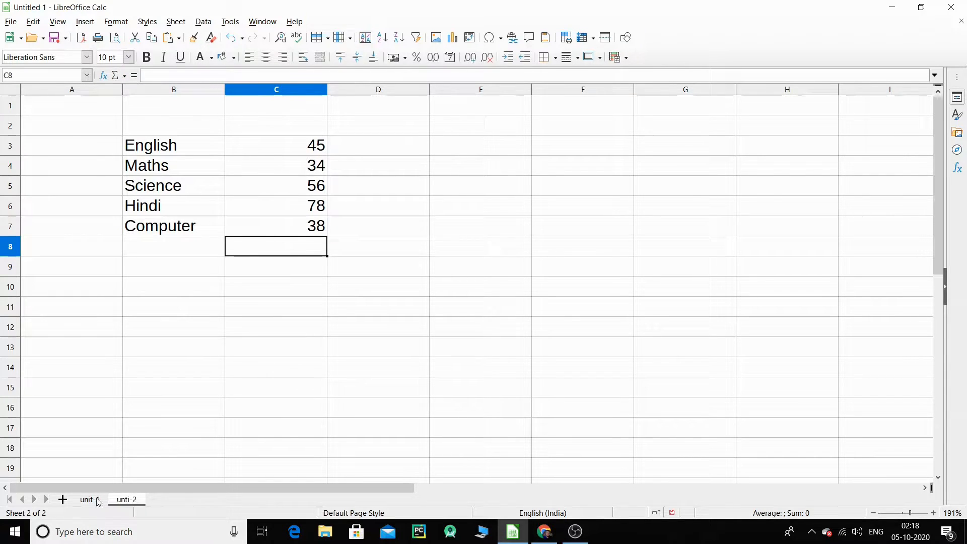
# Add the label Total in cell B9 of the unit-1 sheet, below the subject list
pyautogui.click(96, 499)
pyautogui.click(307, 270)
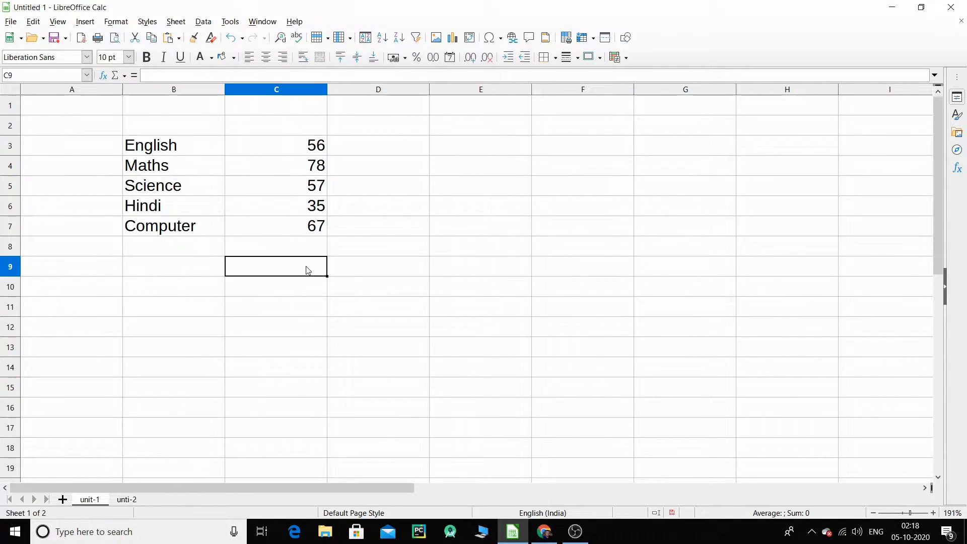
pyautogui.click(205, 272)
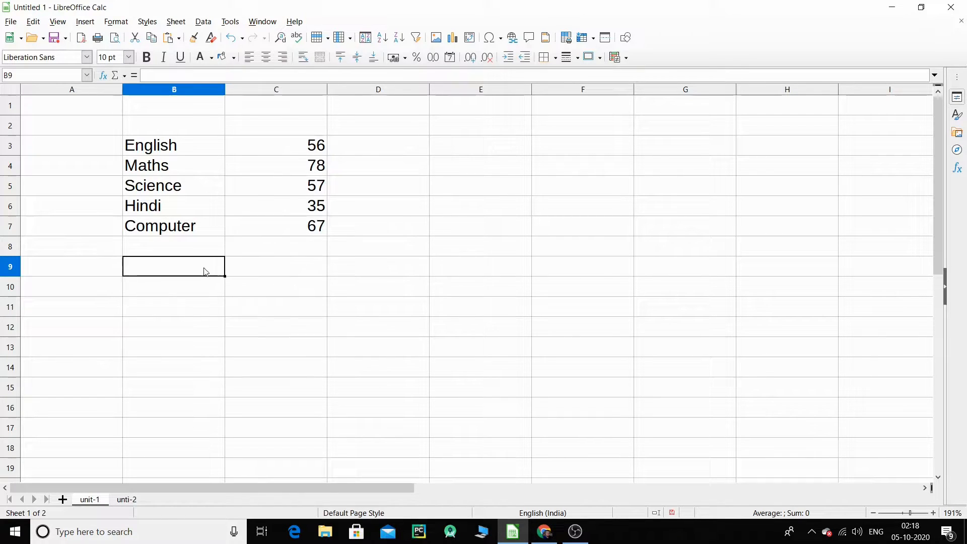
pyautogui.write('Total')
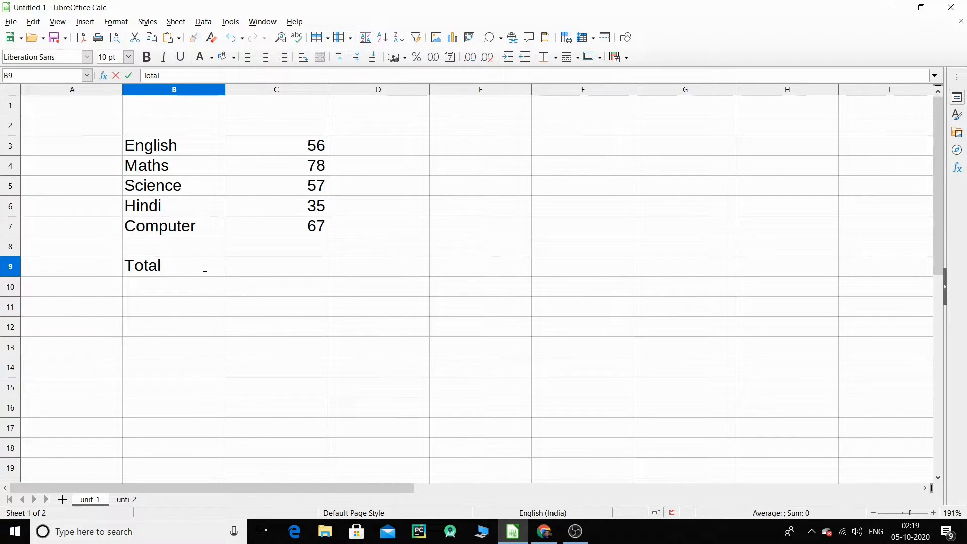
# Total the five unit-1 marks in cell C9 with the formula =sum(C3:C7)
pyautogui.click(313, 268)
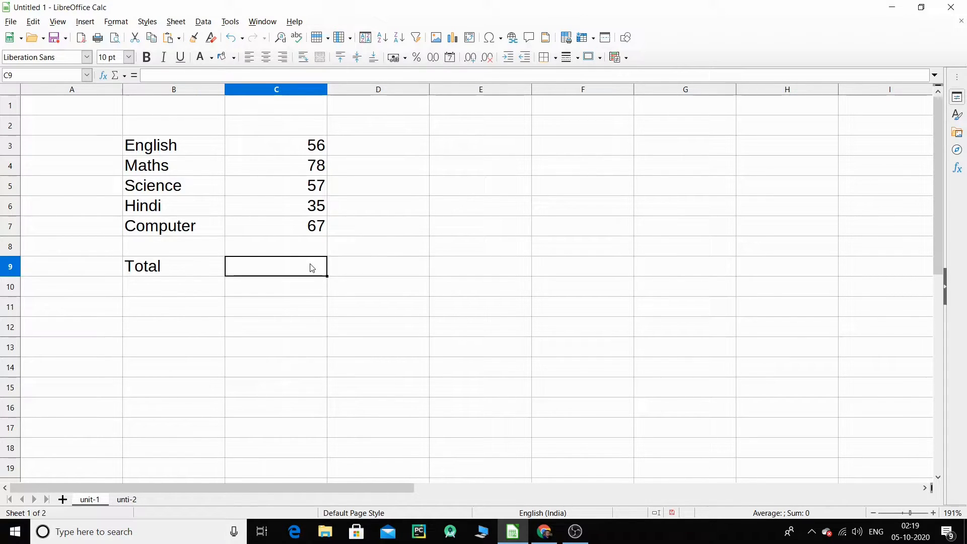
pyautogui.write('=')
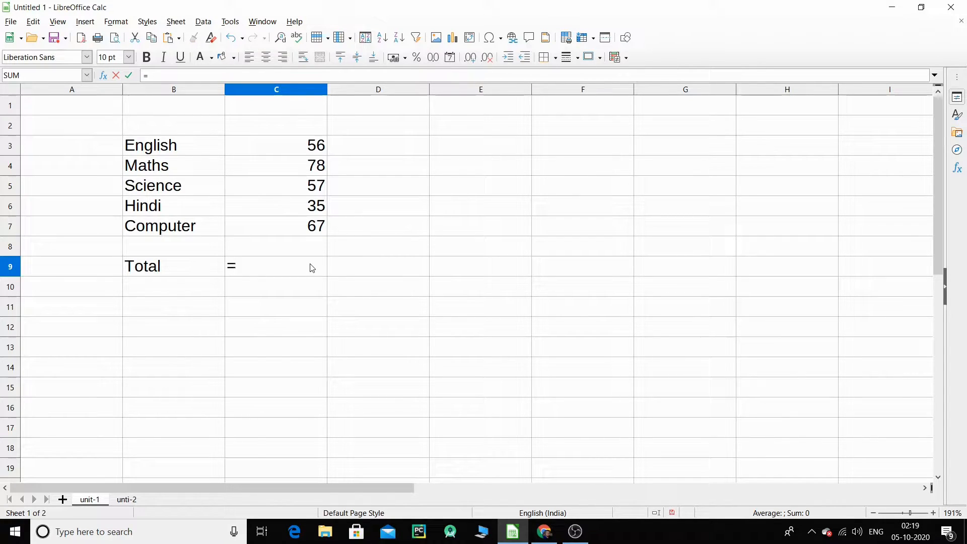
pyautogui.write('su')
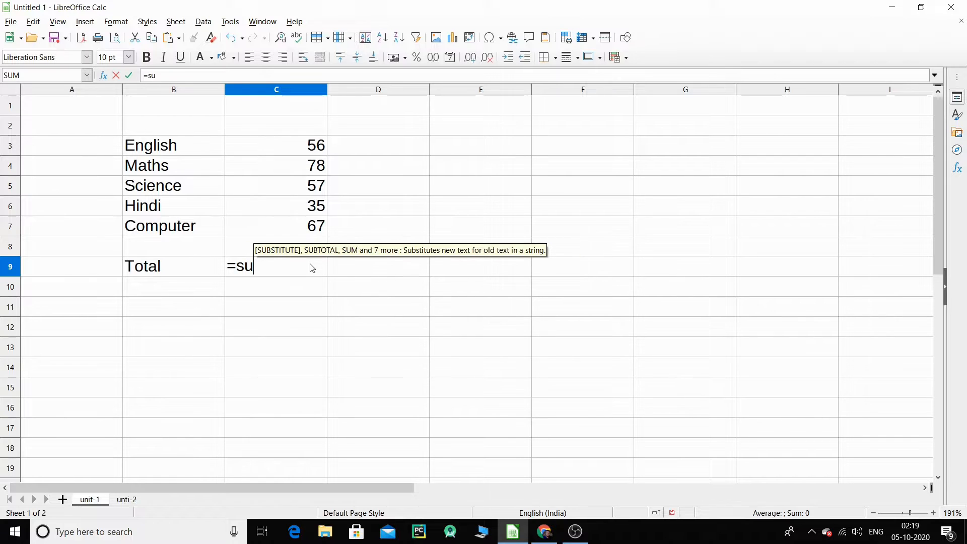
pyautogui.write('m(')
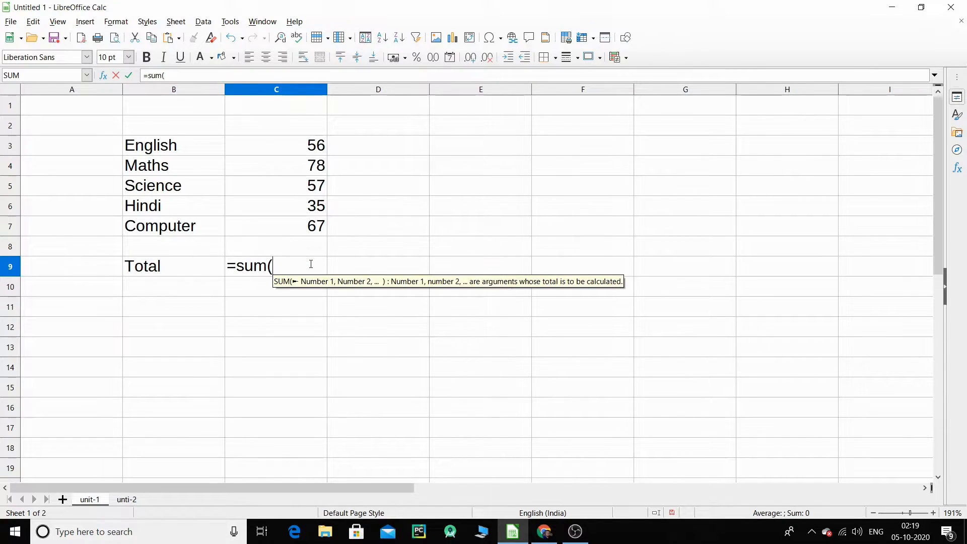
pyautogui.moveTo(308, 147); pyautogui.dragTo(313, 231)
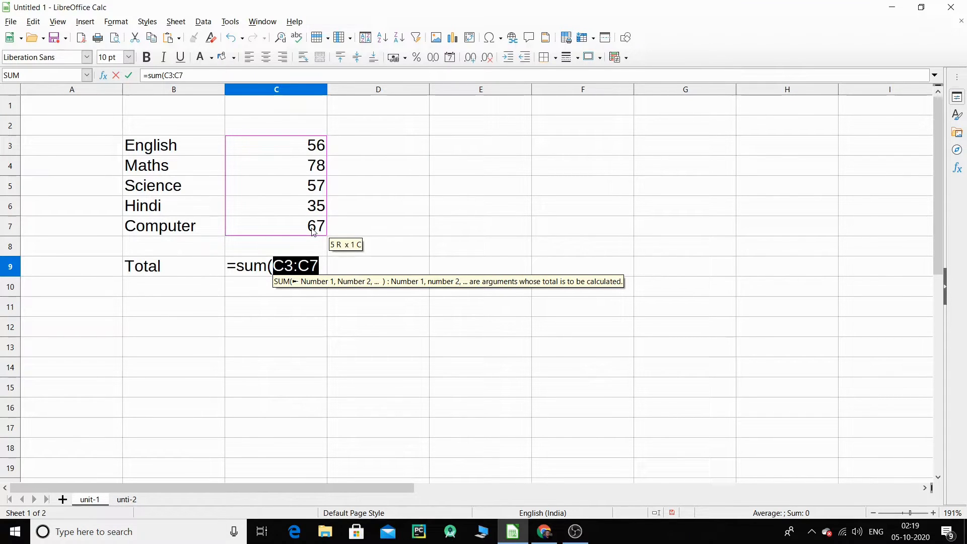
pyautogui.write(')')
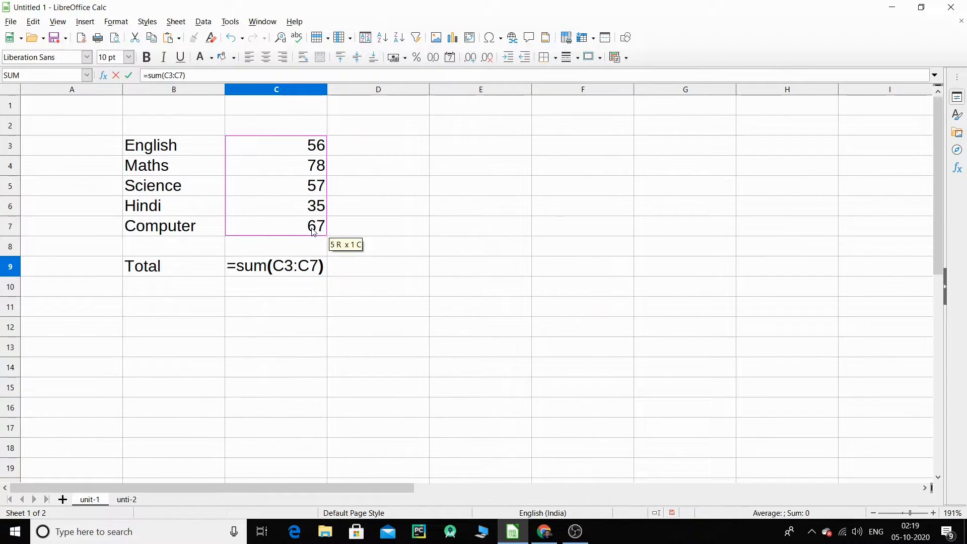
pyautogui.press('Return')
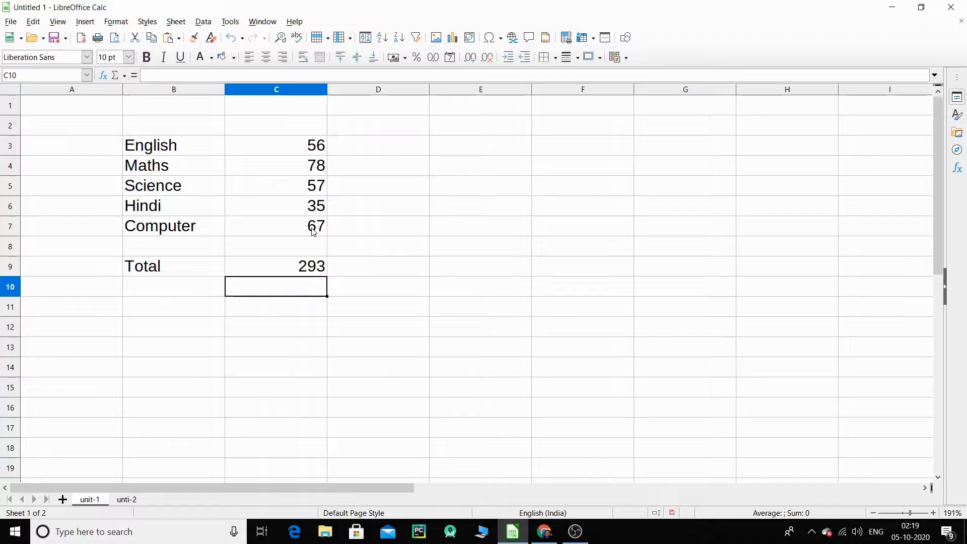
pyautogui.click(313, 270)
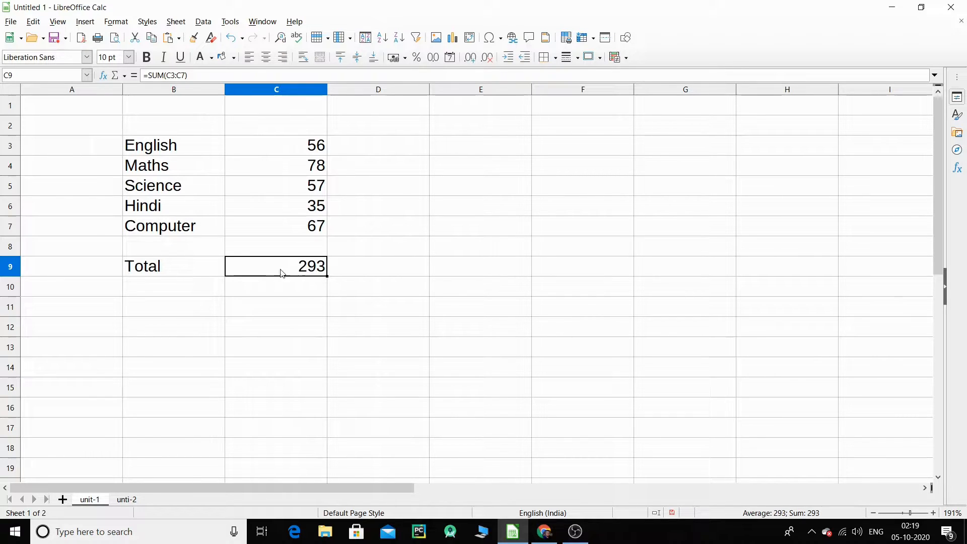
# Add the label Total in cell B9 of the unti-2 sheet
pyautogui.click(132, 501)
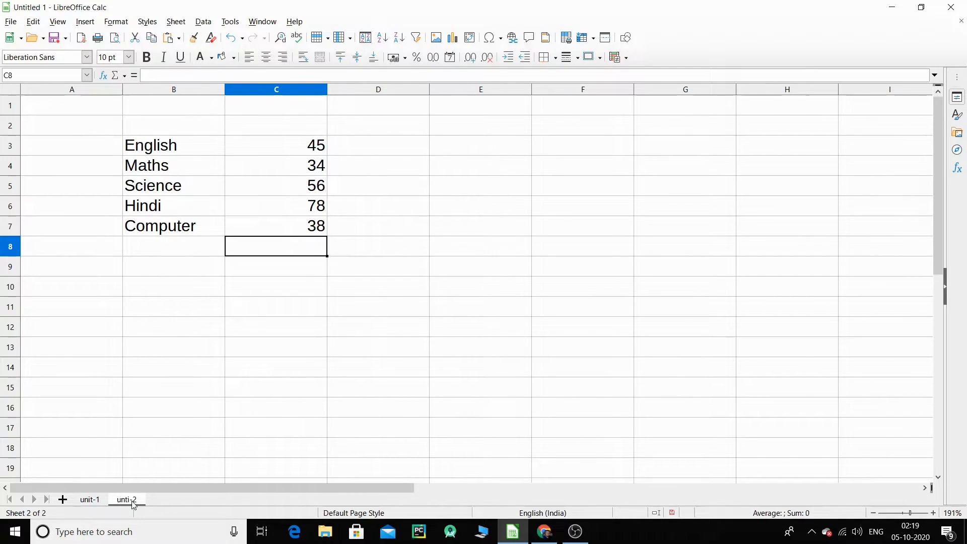
pyautogui.click(190, 274)
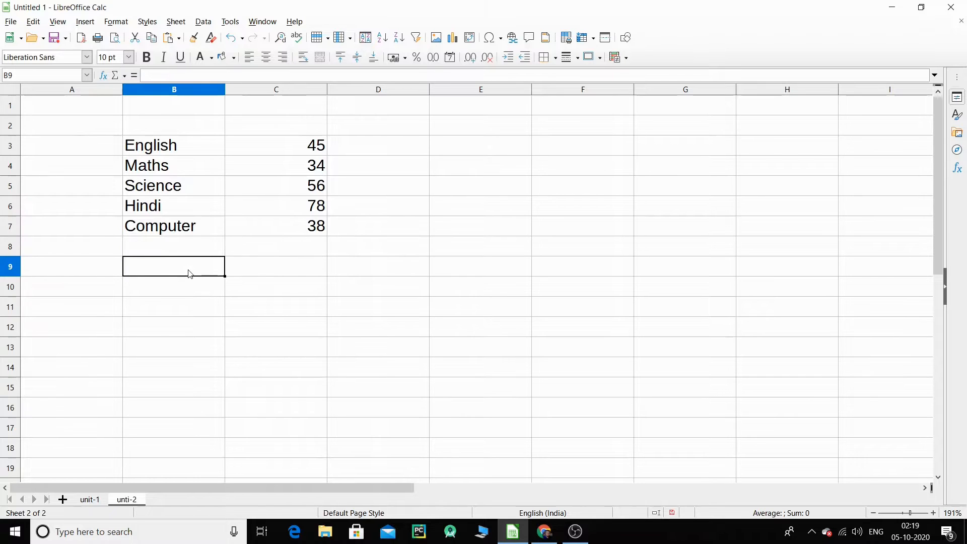
pyautogui.write('Total')
pyautogui.press('Tab')
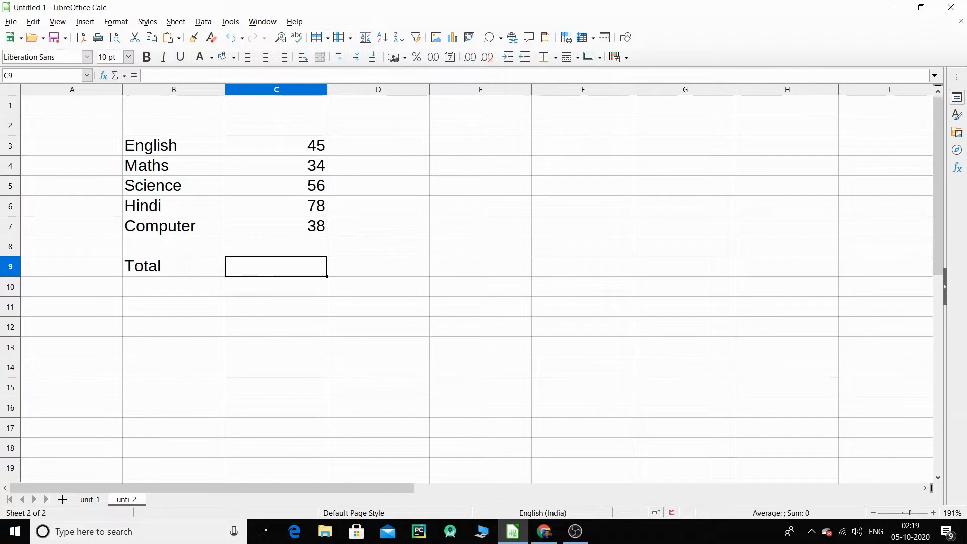
# Total the five unti-2 marks in cell C9 with the formula =sum(C3:C7)
pyautogui.write('=s')
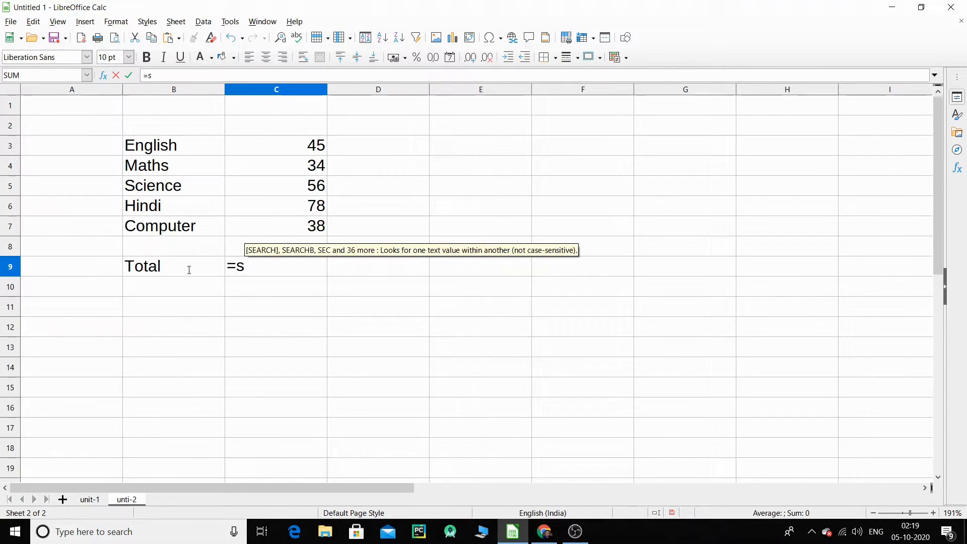
pyautogui.write('um')
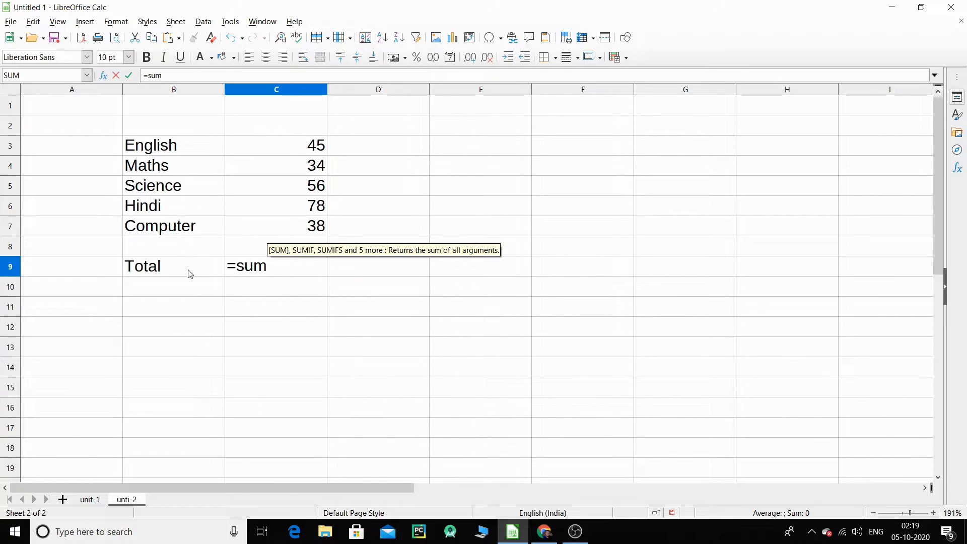
pyautogui.write('(')
pyautogui.moveTo(289, 143); pyautogui.dragTo(296, 226)
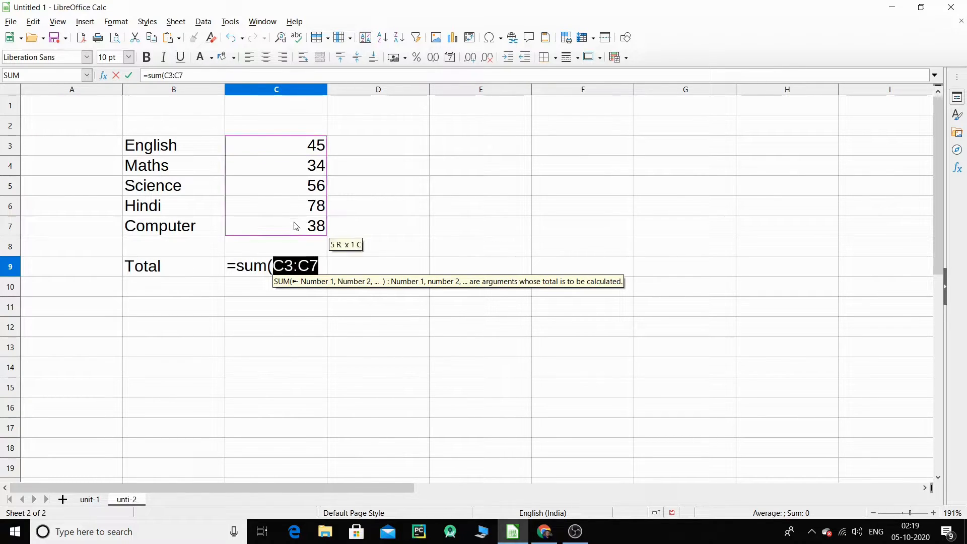
pyautogui.write(')')
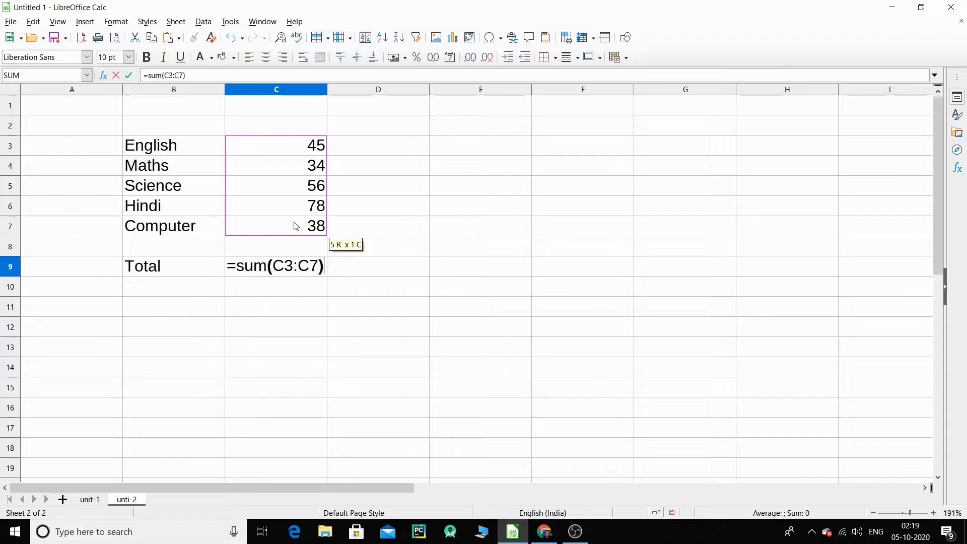
pyautogui.press('Return')
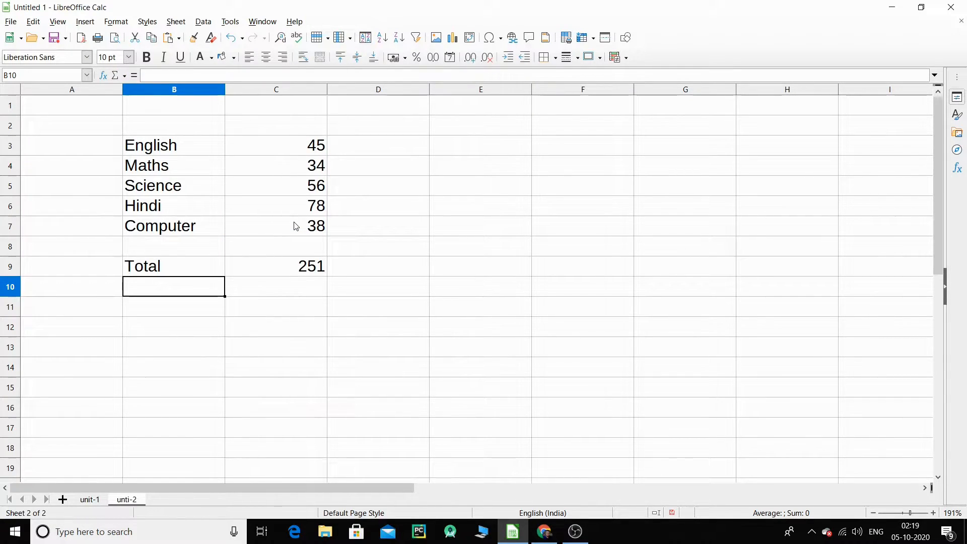
# Insert one new sheet named final after the unti-2 sheet
pyautogui.click(101, 498)
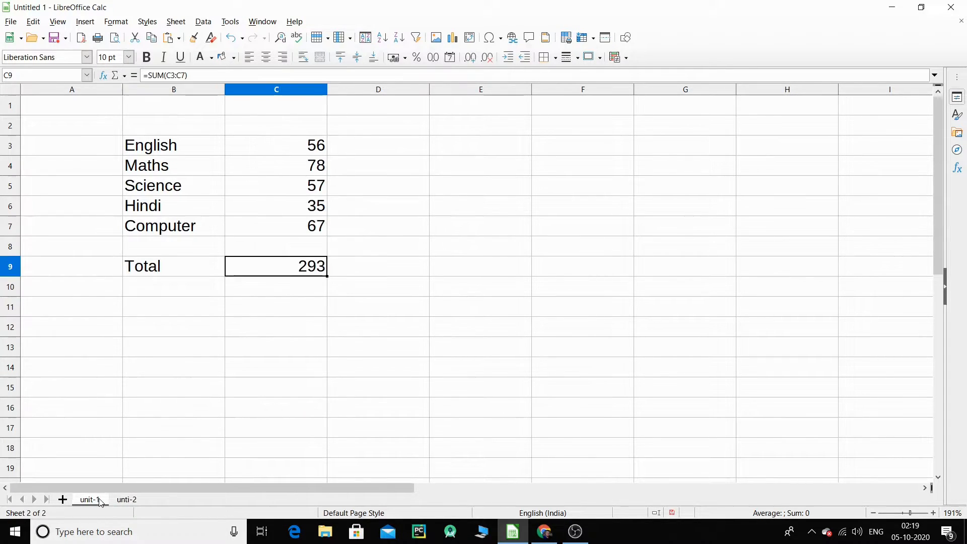
pyautogui.click(139, 500)
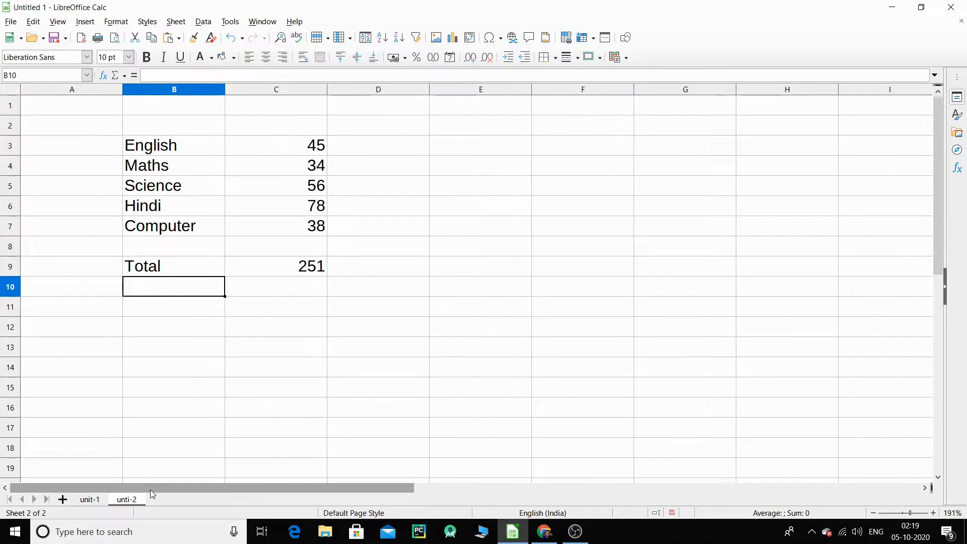
pyautogui.rightClick(137, 503)
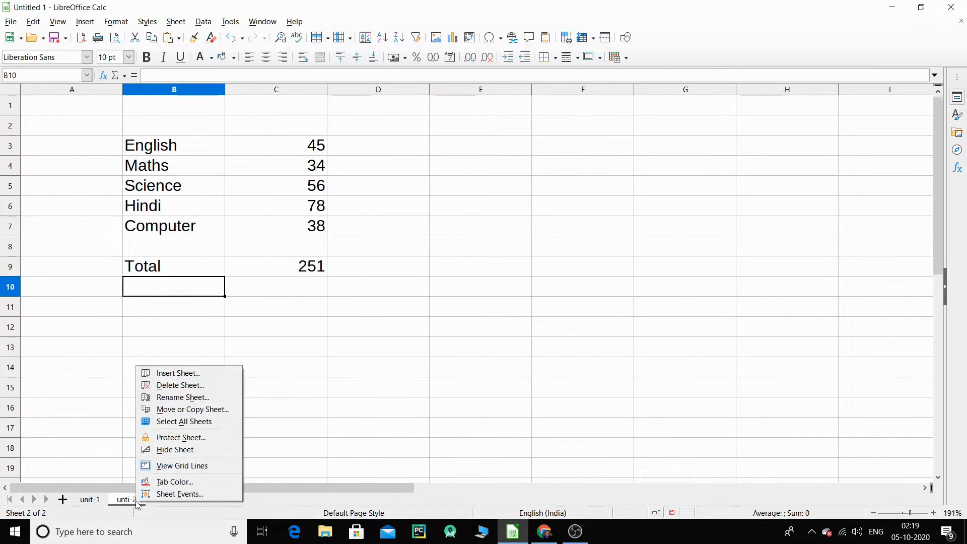
pyautogui.click(166, 373)
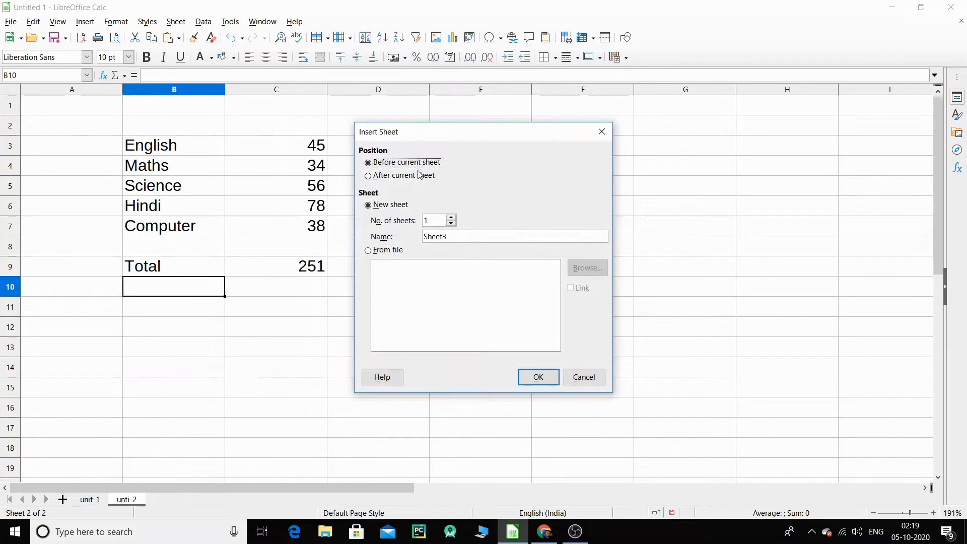
pyautogui.click(394, 176)
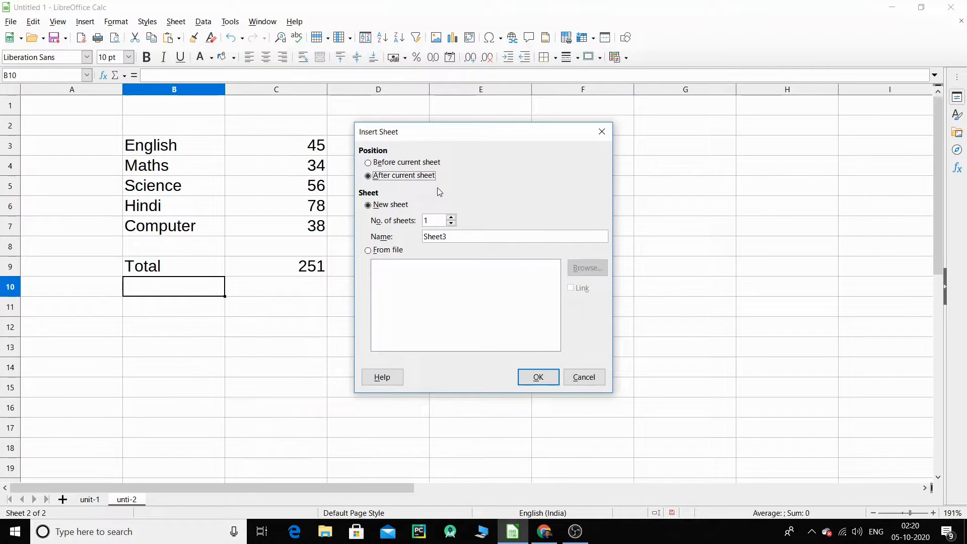
pyautogui.doubleClick(464, 240)
pyautogui.write('final')
pyautogui.click(533, 379)
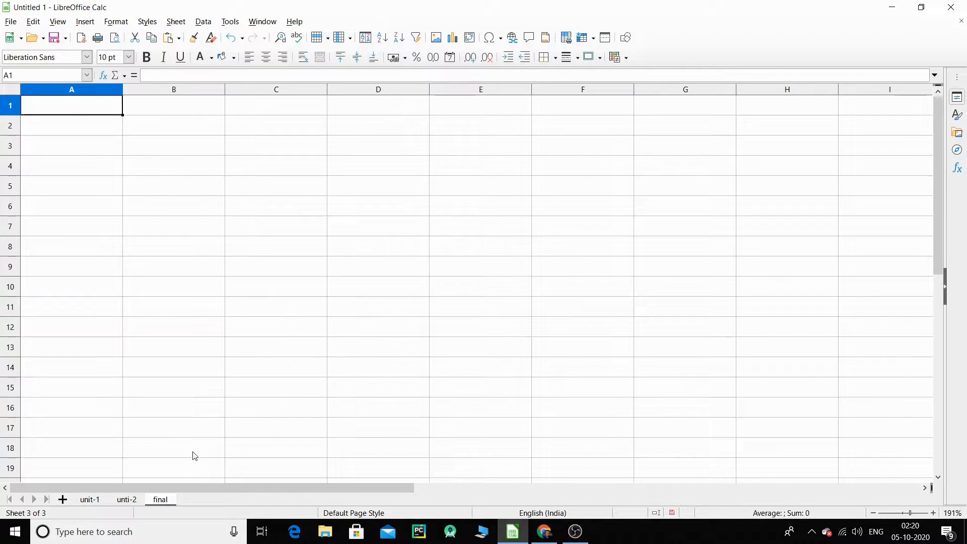
# Copy the subject names B3:B7 from the unti-2 sheet to the final sheet, starting at cell B3
pyautogui.click(140, 498)
pyautogui.moveTo(194, 144); pyautogui.dragTo(172, 228)
pyautogui.hotkey('ctrl', 'c')
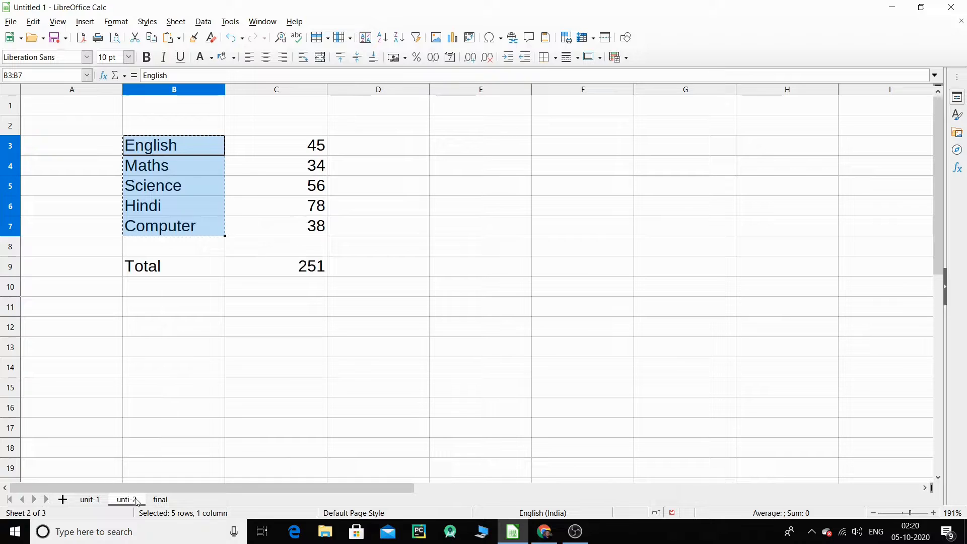
pyautogui.click(160, 499)
pyautogui.click(196, 151)
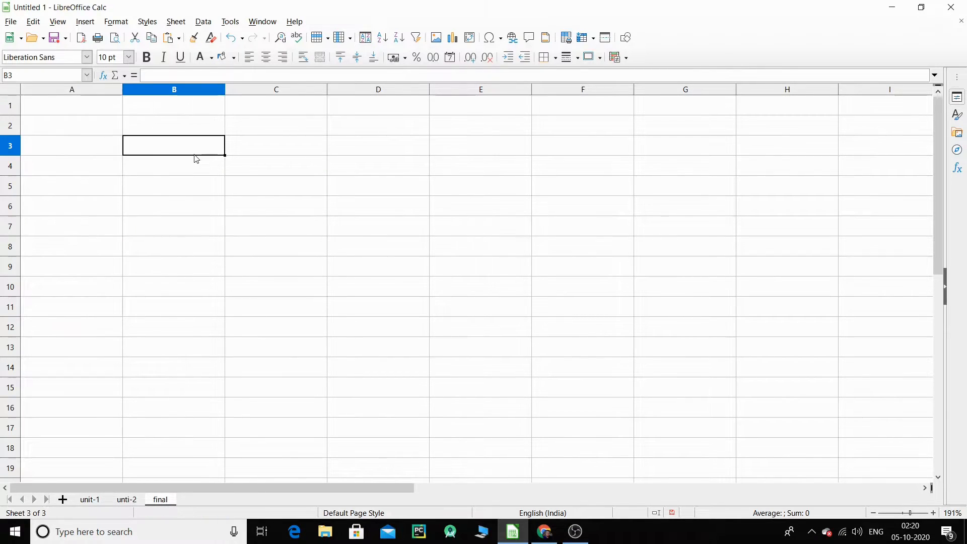
pyautogui.hotkey('ctrl', 'v')
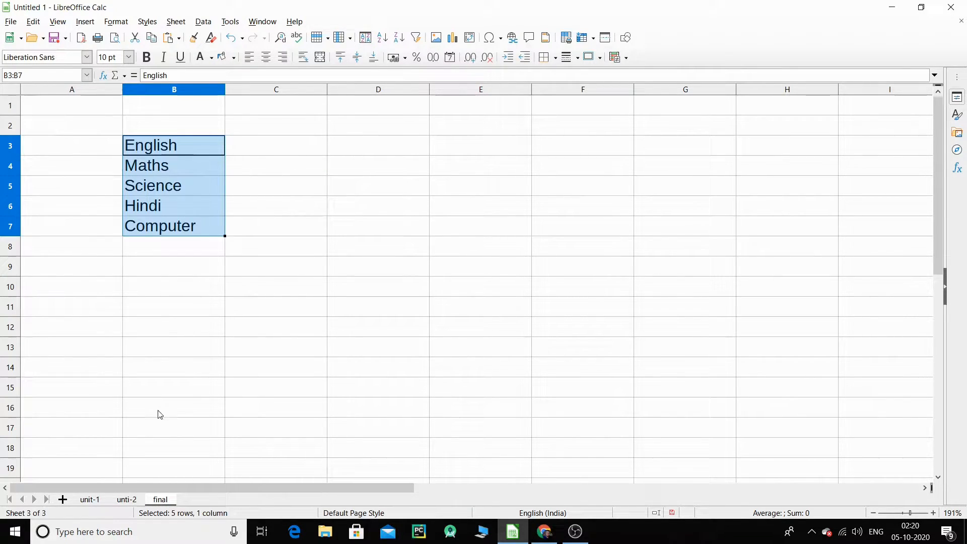
# Try to add the English marks in cell C3 of the final sheet with the formula =unit-1.c3+unit-2.c3
pyautogui.click(262, 146)
pyautogui.click(188, 150)
pyautogui.click(270, 151)
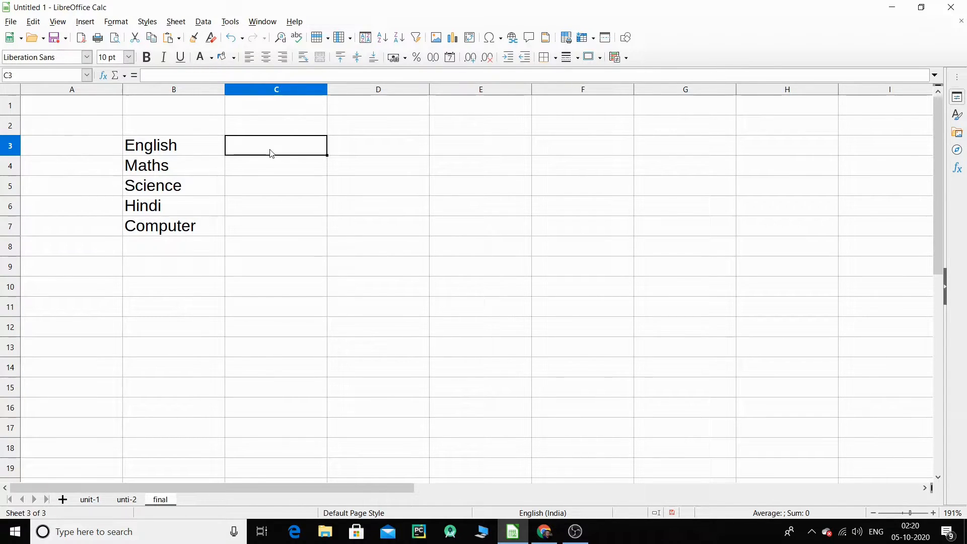
pyautogui.write('=')
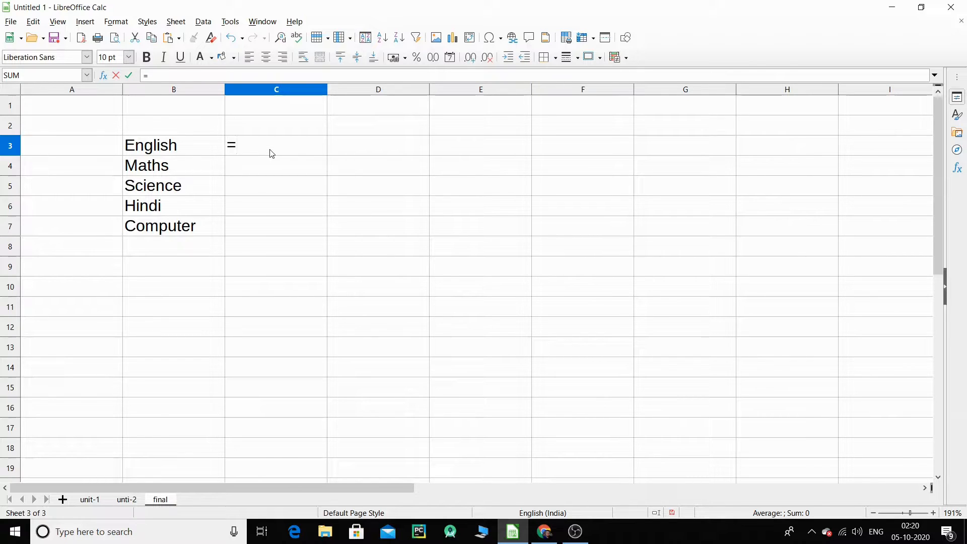
pyautogui.write('un')
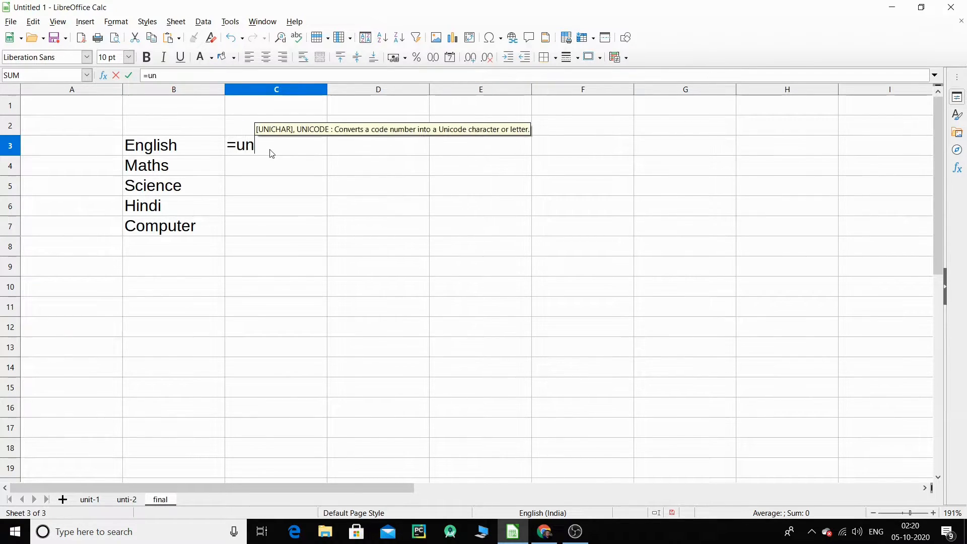
pyautogui.write('it-1.')
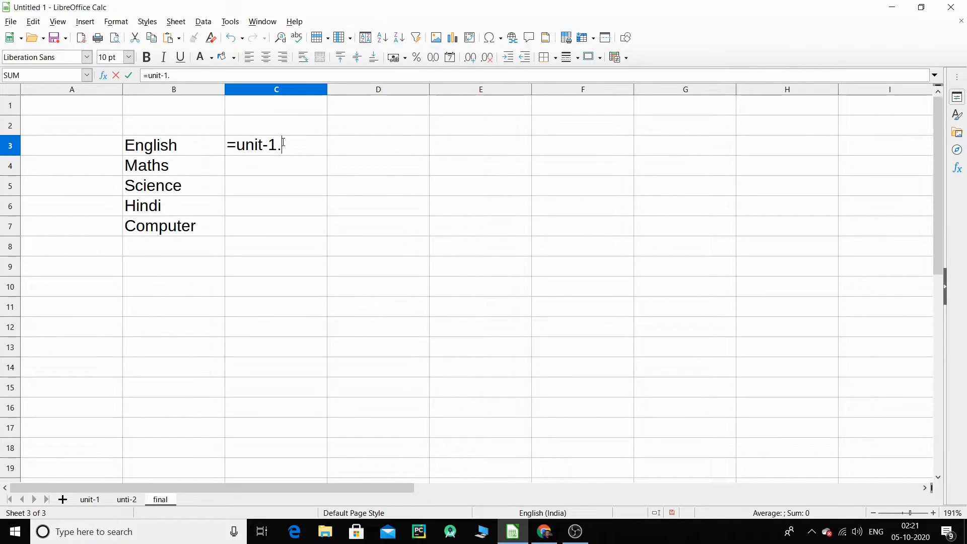
pyautogui.write('c3+unit')
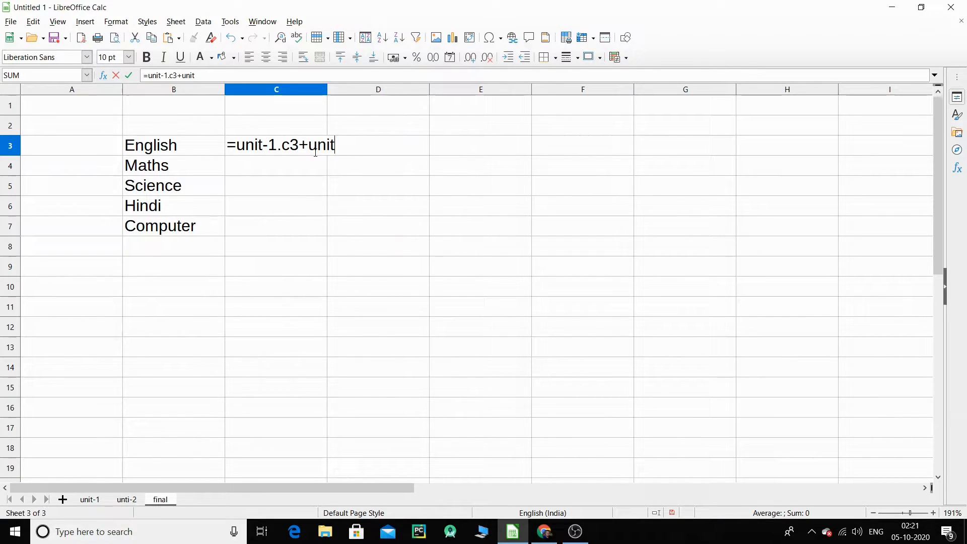
pyautogui.write('-2.c3')
pyautogui.press('Return')
pyautogui.click(307, 150)
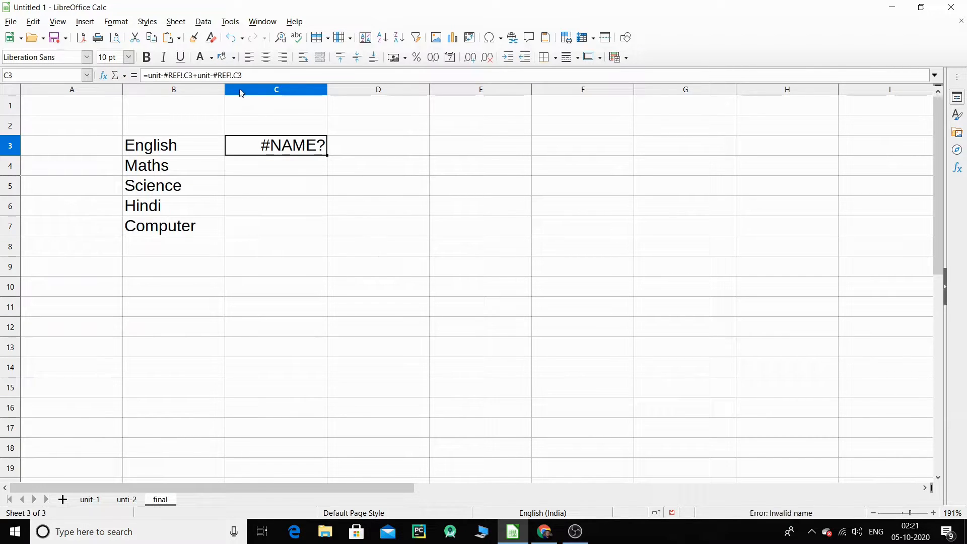
# Clear the invalid formula from cell C3 of the final sheet
pyautogui.click(270, 75)
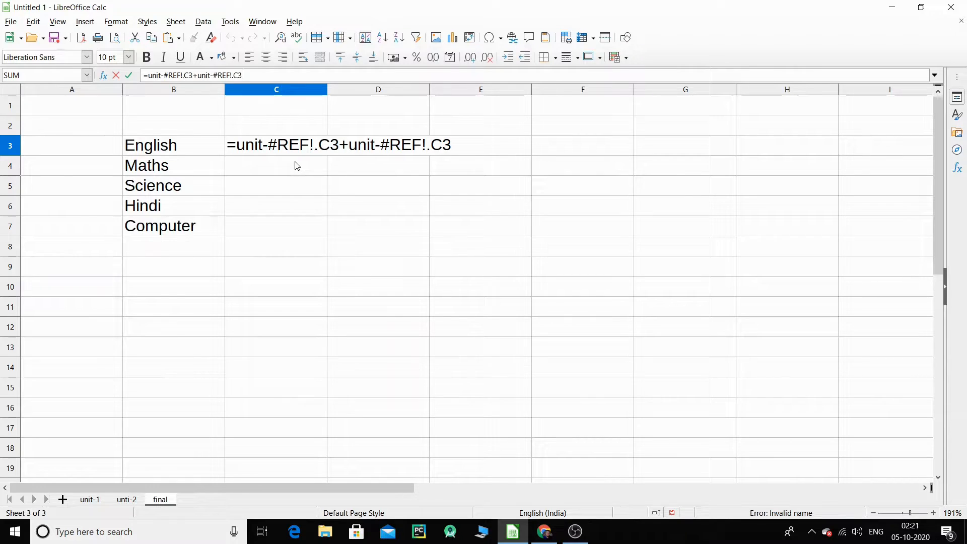
pyautogui.moveTo(455, 144); pyautogui.dragTo(192, 147)
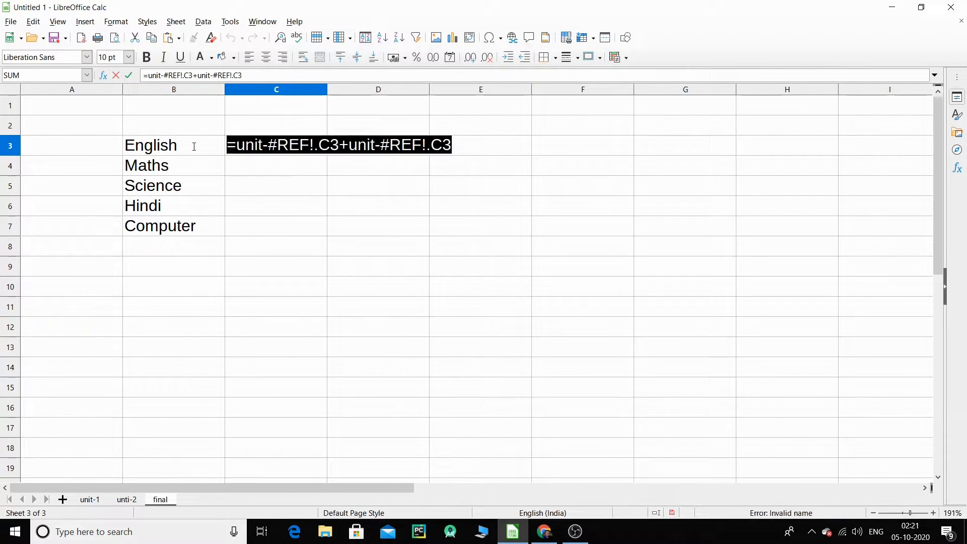
pyautogui.press('BackSpace')
pyautogui.write('=')
pyautogui.click(278, 170)
pyautogui.click(295, 144)
pyautogui.hotkey('ctrl', 'z')
pyautogui.hotkey('ctrl', 'z')
pyautogui.hotkey('ctrl', 'z')
pyautogui.hotkey('ctrl', 'z')
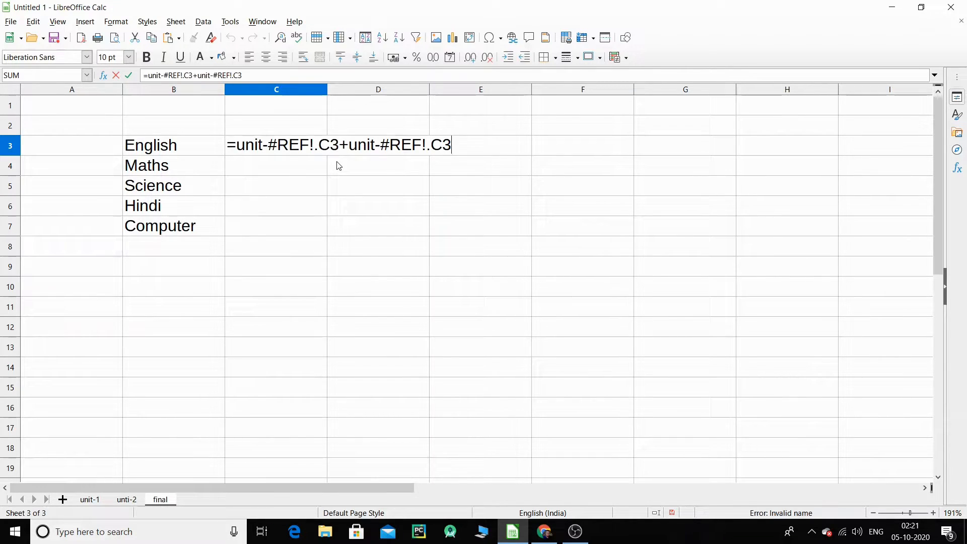
pyautogui.click(305, 166)
pyautogui.click(300, 145)
pyautogui.press('BackSpace')
pyautogui.press('BackSpace')
pyautogui.click(298, 163)
pyautogui.press('BackSpace')
pyautogui.press('BackSpace')
pyautogui.press('BackSpace')
pyautogui.press('BackSpace')
pyautogui.press('BackSpace')
pyautogui.press('BackSpace')
pyautogui.press('BackSpace')
pyautogui.press('BackSpace')
pyautogui.press('BackSpace')
pyautogui.press('BackSpace')
pyautogui.press('BackSpace')
pyautogui.press('BackSpace')
pyautogui.press('BackSpace')
pyautogui.press('BackSpace')
pyautogui.press('BackSpace')
pyautogui.press('BackSpace')
pyautogui.press('BackSpace')
pyautogui.press('BackSpace')
pyautogui.press('BackSpace')
pyautogui.press('BackSpace')
pyautogui.press('BackSpace')
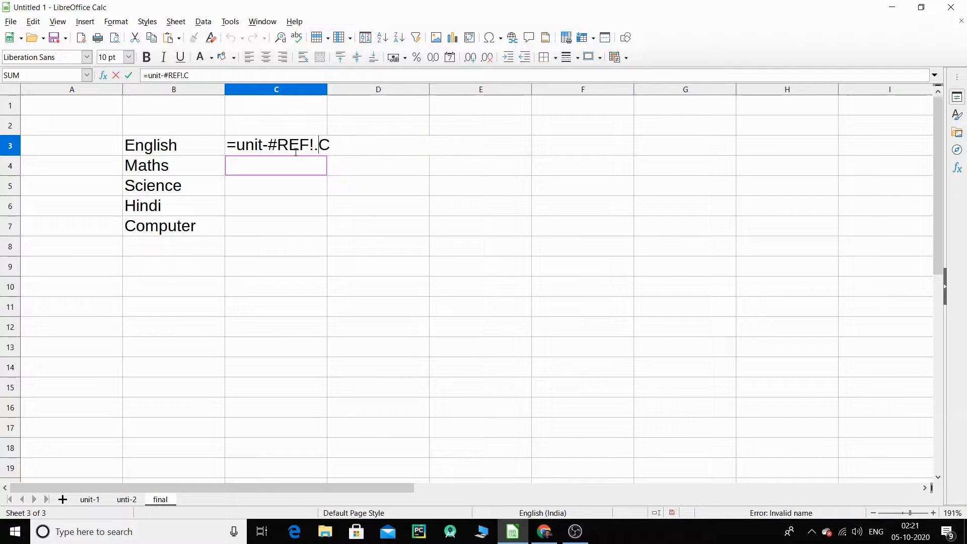
pyautogui.click(301, 167)
# Build the formula =$'unit-1'.C3+$'unti-2'.C3 in cell C3 of the final sheet by picking the English marks on both unit sheets
pyautogui.click(303, 150)
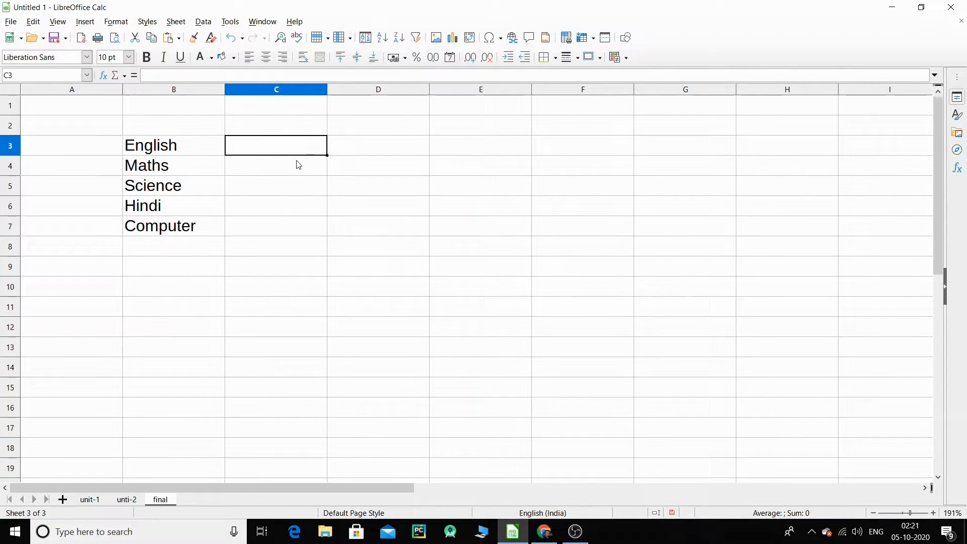
pyautogui.write('=')
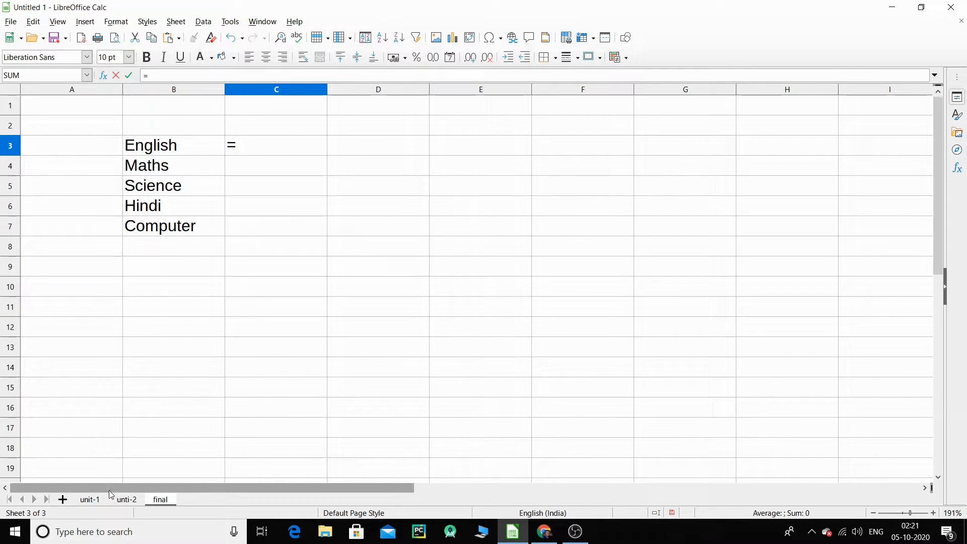
pyautogui.click(89, 503)
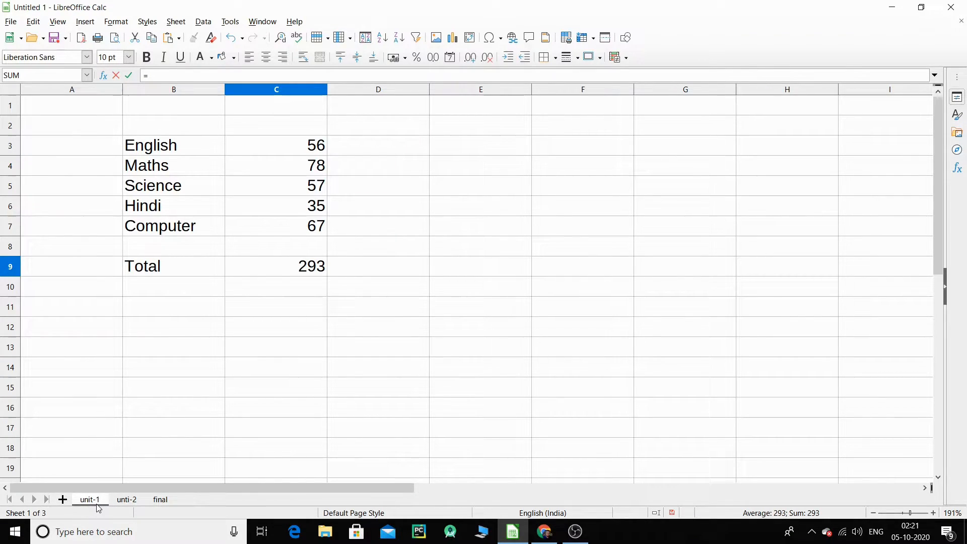
pyautogui.click(313, 153)
pyautogui.click(169, 496)
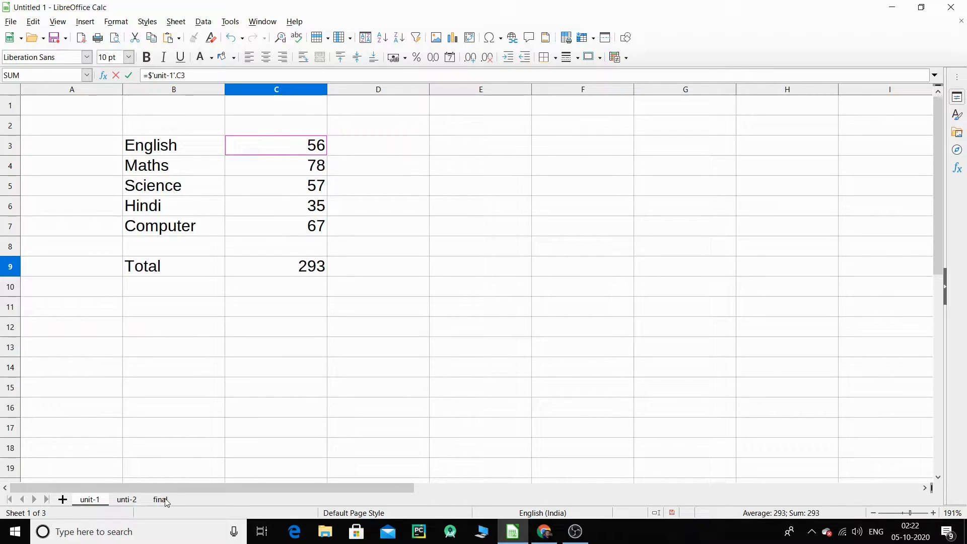
pyautogui.click(321, 146)
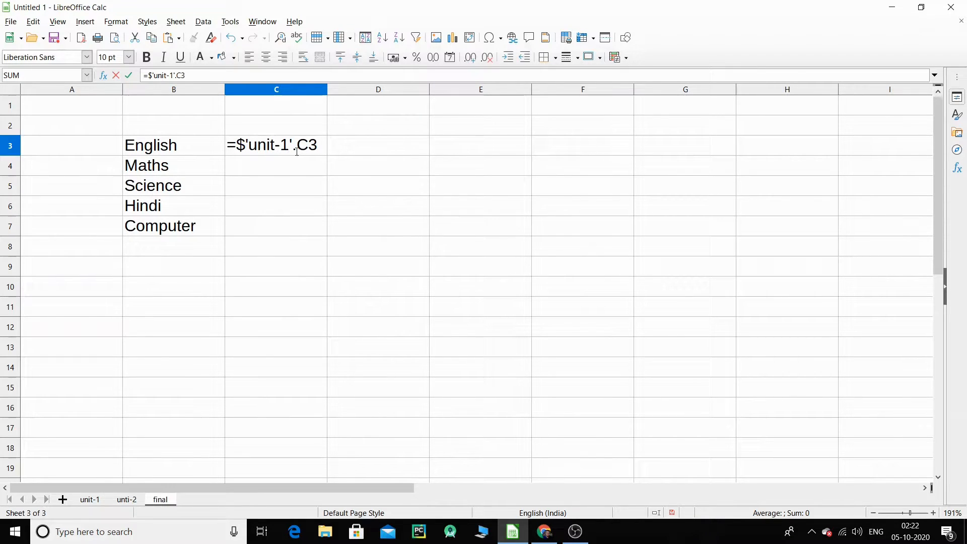
pyautogui.write('+')
pyautogui.click(134, 501)
pyautogui.click(321, 147)
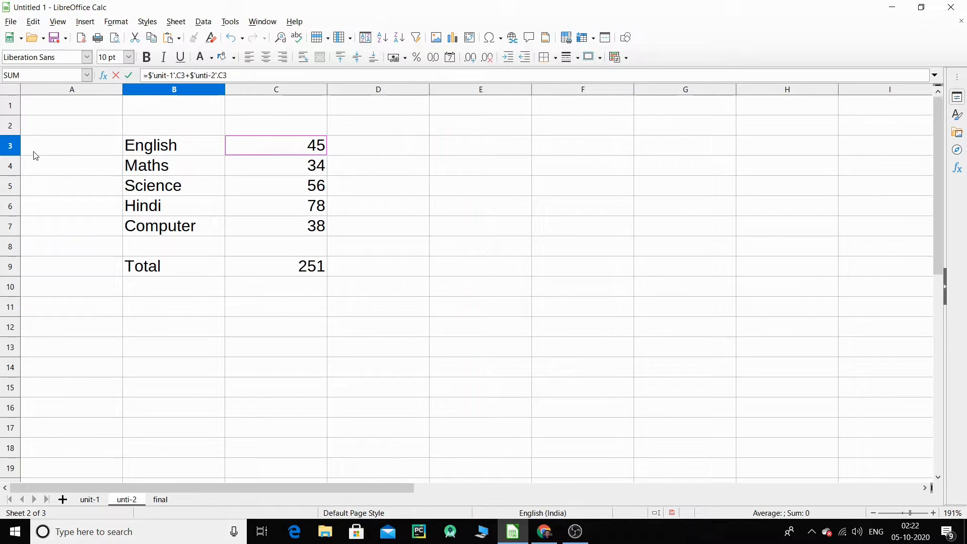
pyautogui.click(161, 501)
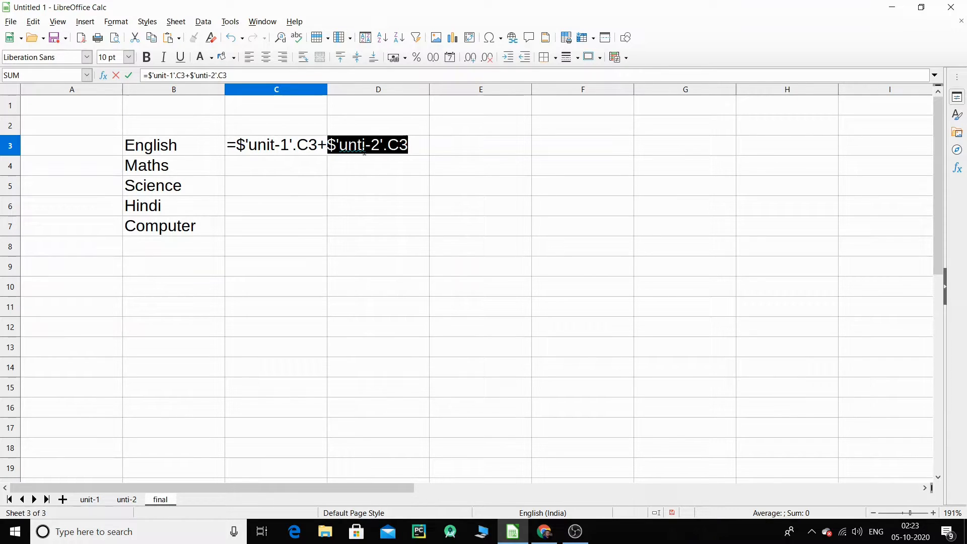
# Delete the whole cross-sheet formula from cell C3, leaving the cell empty
pyautogui.moveTo(415, 145); pyautogui.dragTo(324, 145)
pyautogui.press('BackSpace')
pyautogui.press('BackSpace')
pyautogui.press('BackSpace')
pyautogui.press('BackSpace')
pyautogui.press('BackSpace')
pyautogui.press('BackSpace')
pyautogui.press('BackSpace')
pyautogui.press('BackSpace')
pyautogui.press('BackSpace')
pyautogui.press('BackSpace')
pyautogui.press('BackSpace')
pyautogui.press('BackSpace')
pyautogui.press('BackSpace')
pyautogui.press('BackSpace')
pyautogui.press('BackSpace')
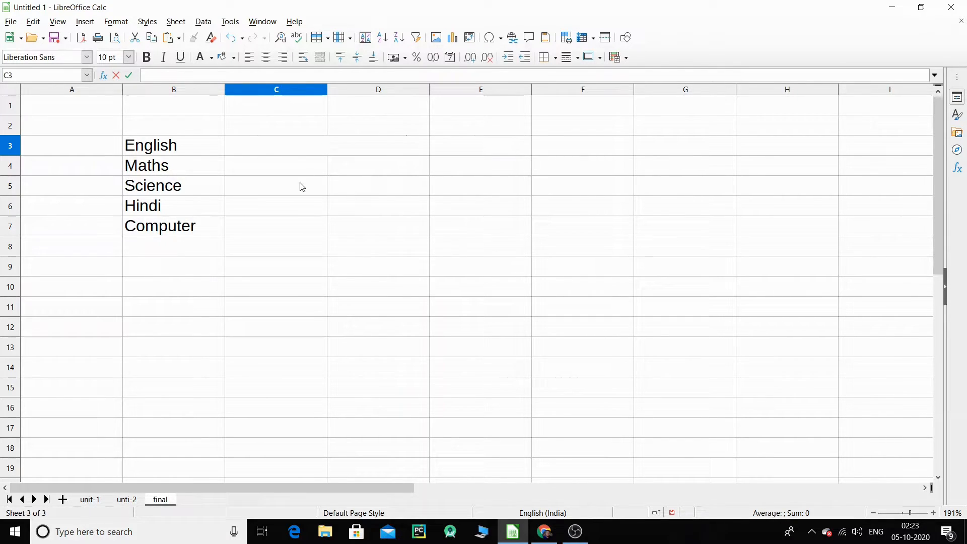
pyautogui.click(305, 183)
# Rename the unti-2 sheet as unit-2
pyautogui.rightClick(123, 500)
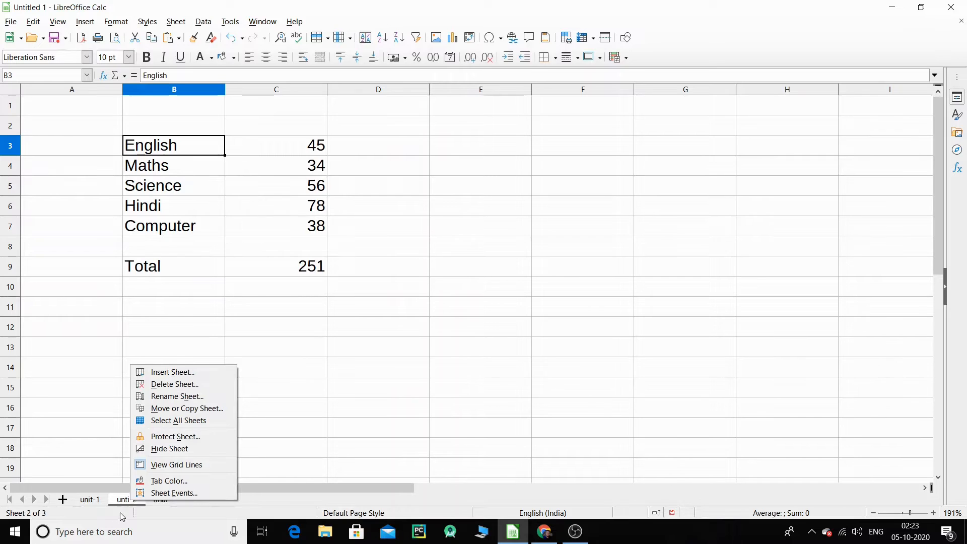
pyautogui.click(126, 504)
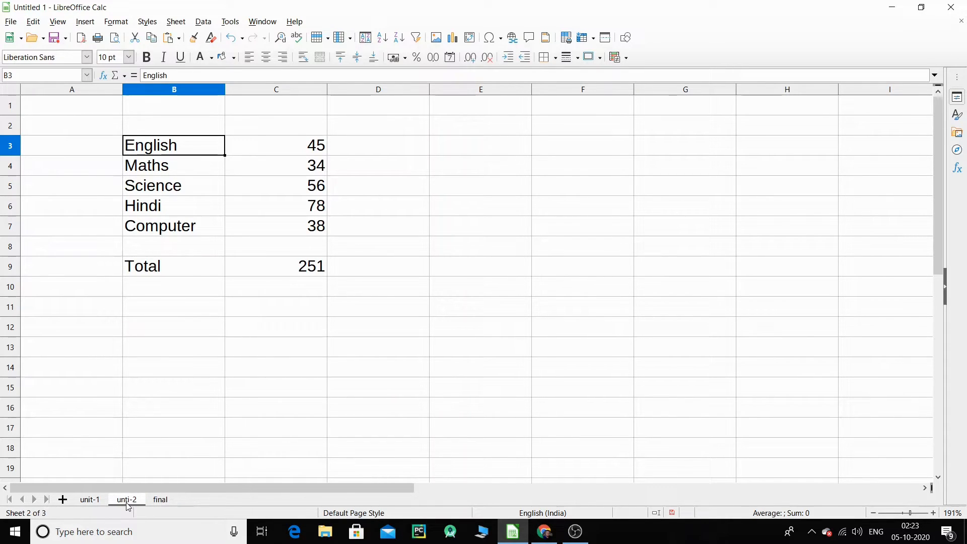
pyautogui.rightClick(127, 507)
pyautogui.click(182, 403)
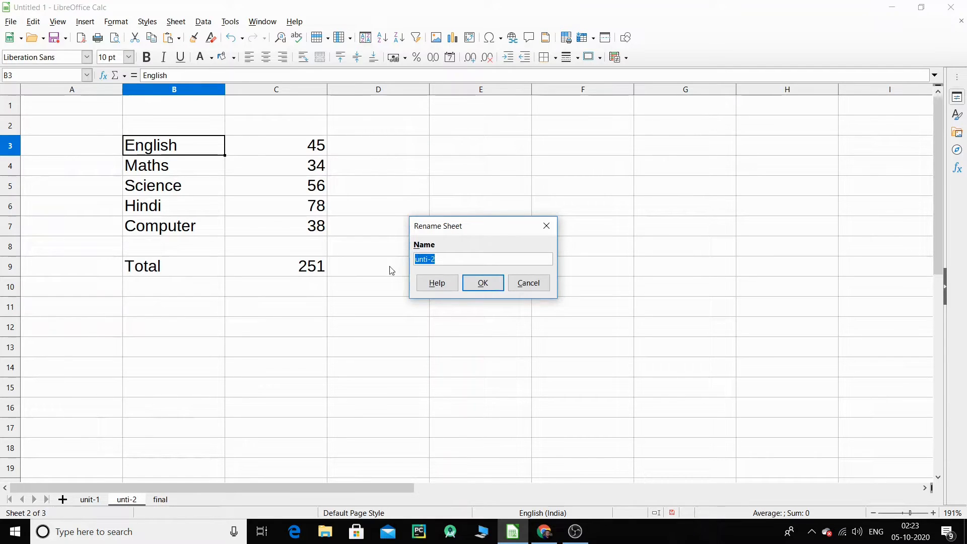
pyautogui.write('unit')
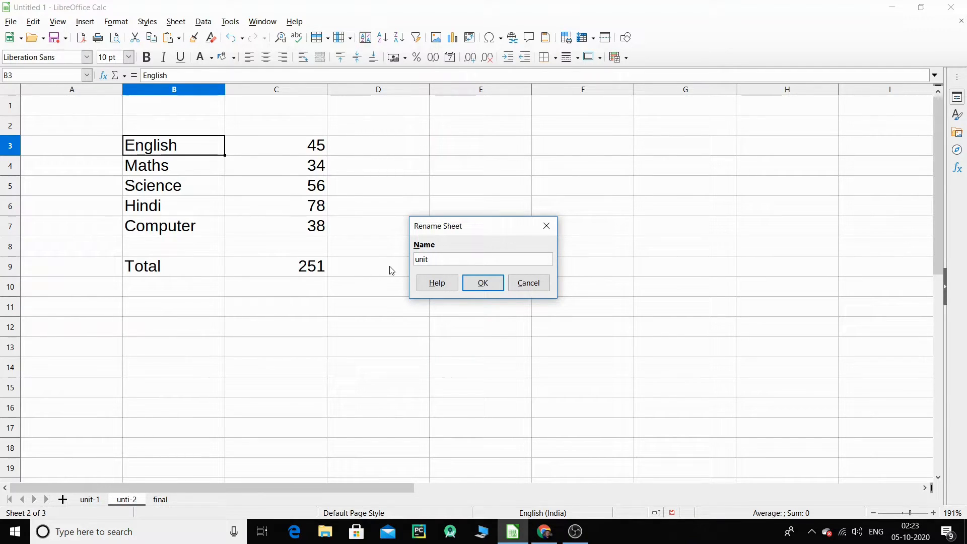
pyautogui.click(483, 282)
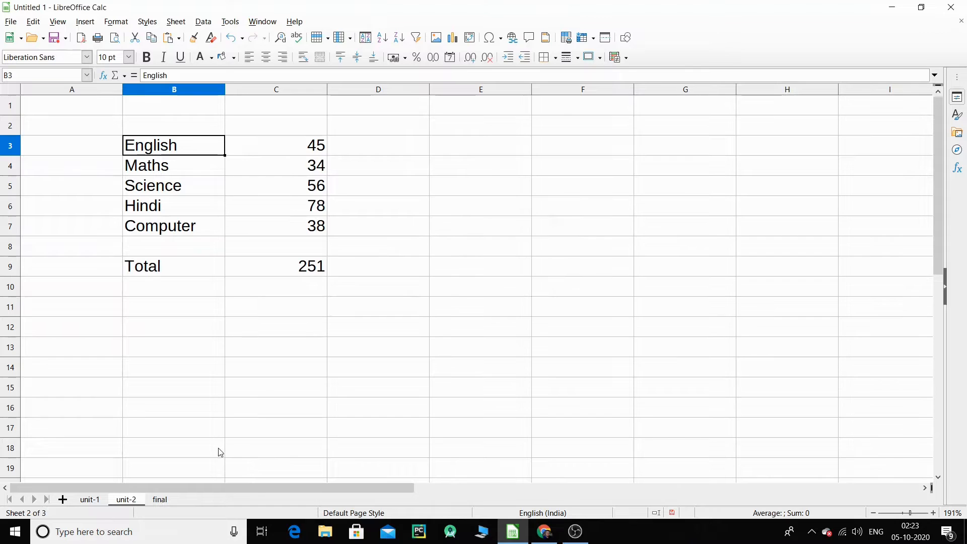
# Add the English marks of both units in cell C3 of the final sheet with the formula =$'unit-1'.C3+$'unit-2'.C3
pyautogui.click(159, 502)
pyautogui.click(267, 153)
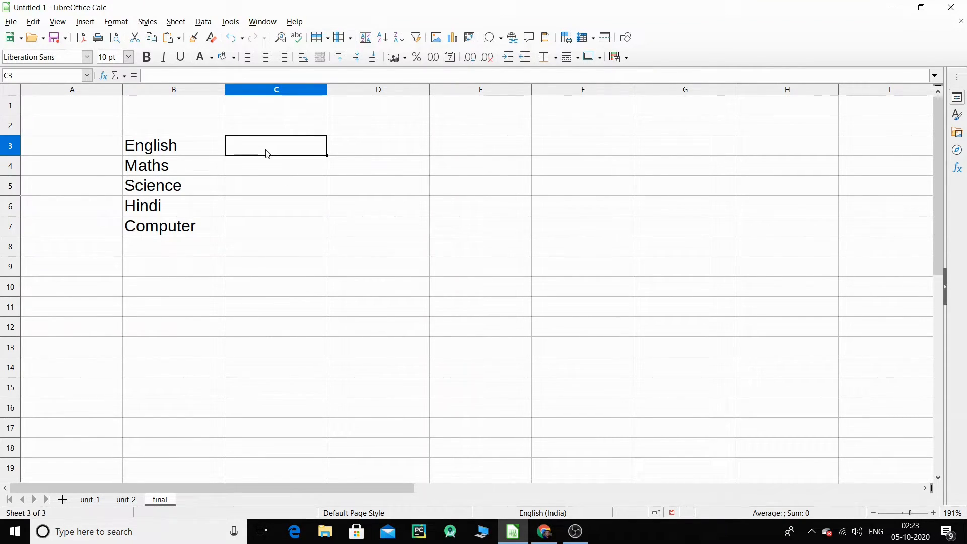
pyautogui.write('=')
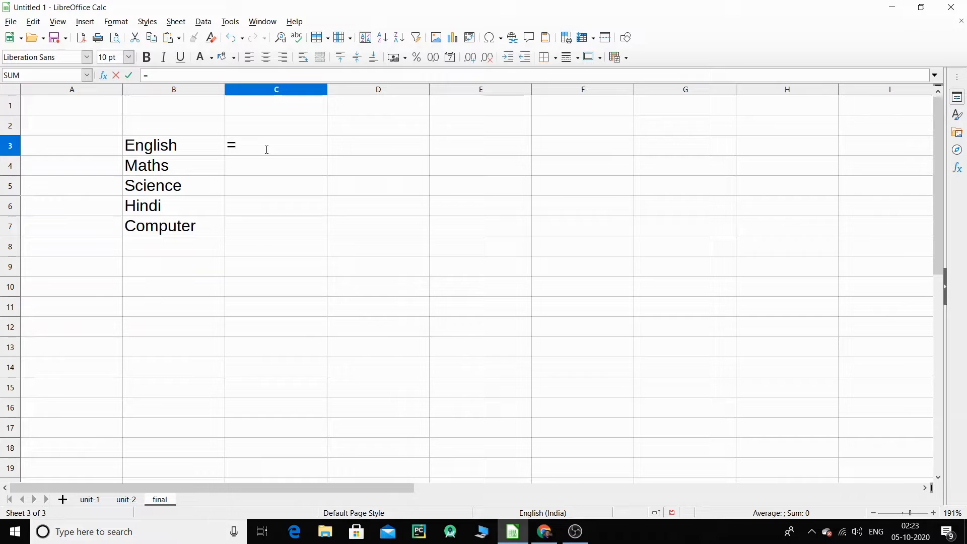
pyautogui.write("$'unit-1'.C3+$'unit")
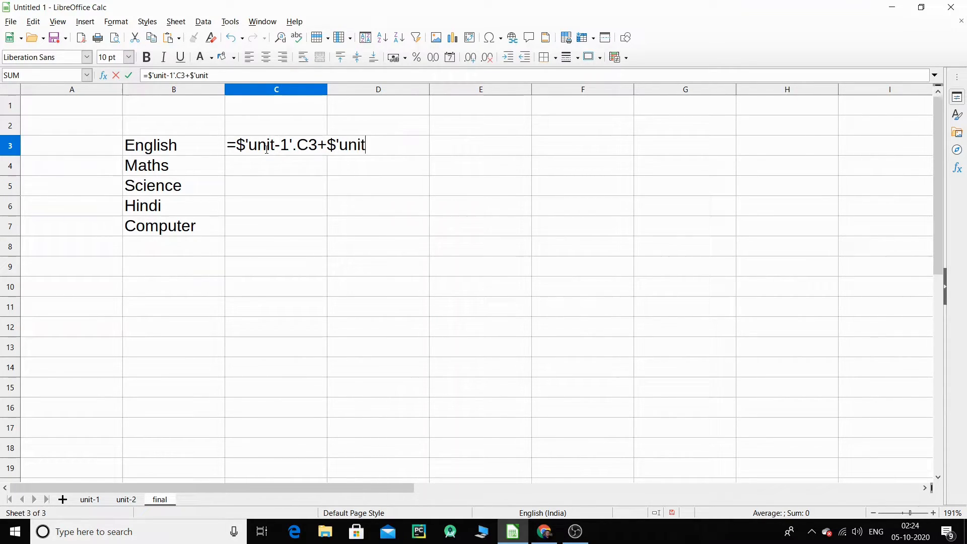
pyautogui.write("-2'.C3")
pyautogui.press('Return')
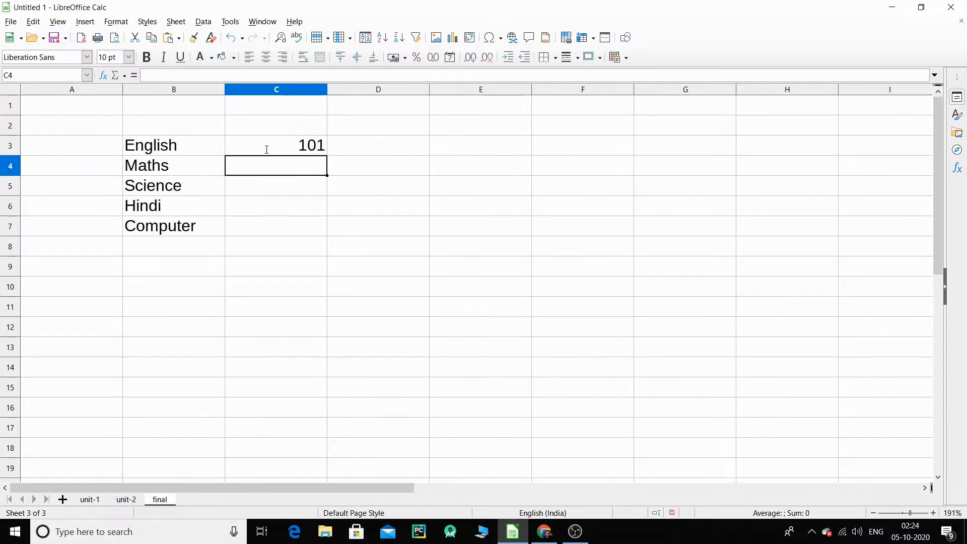
# Widen column C of the final sheet and fill the C3 formula down to cell C7
pyautogui.click(298, 147)
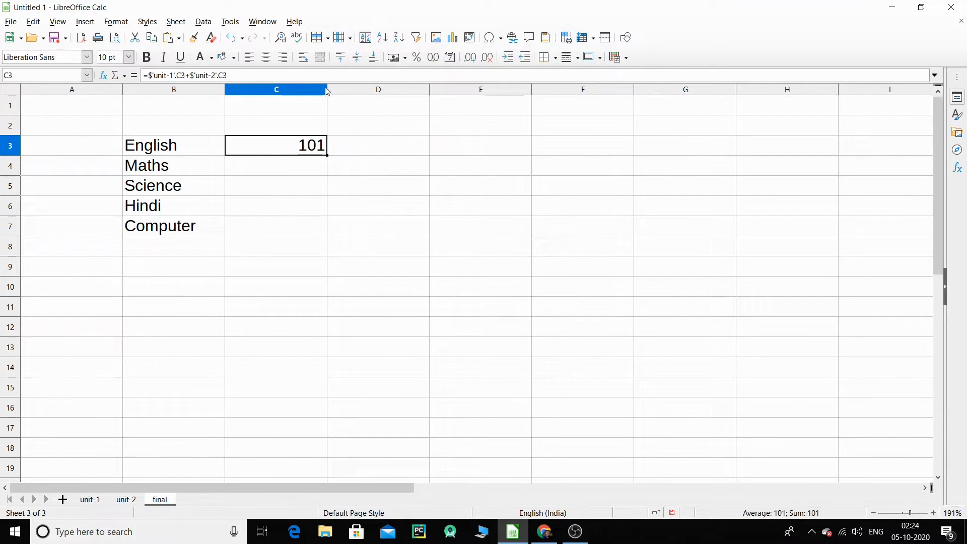
pyautogui.moveTo(327, 89); pyautogui.dragTo(392, 89)
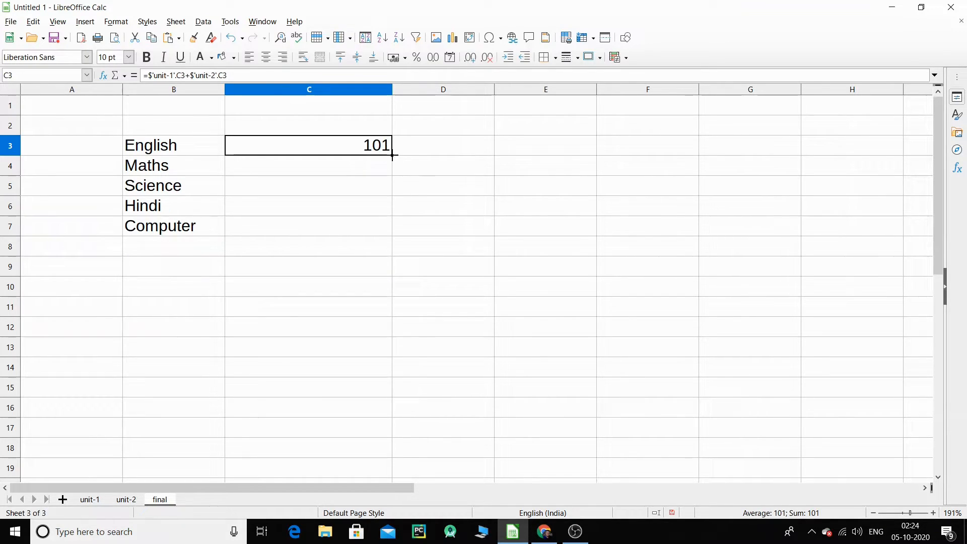
pyautogui.moveTo(392, 155); pyautogui.dragTo(391, 227)
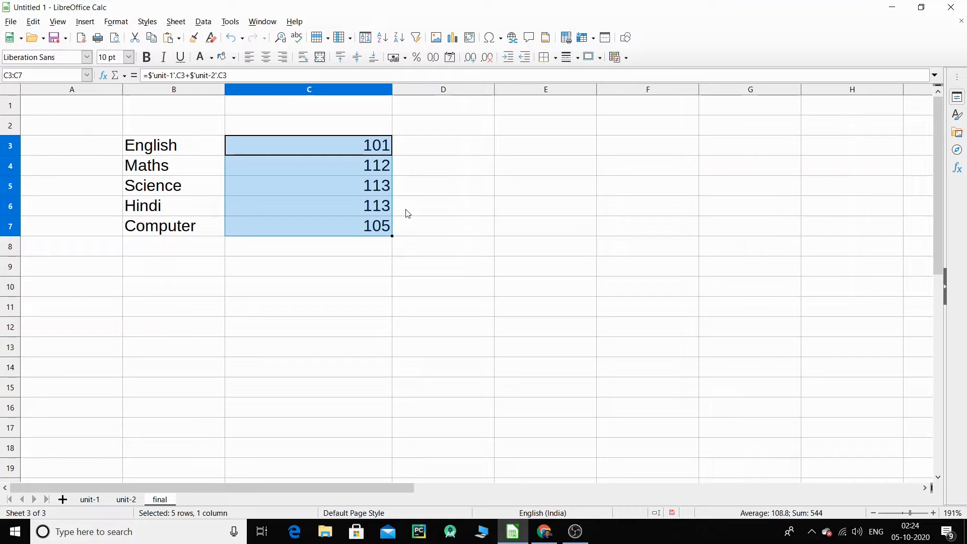
# Examine the filled formulas in cells C3 to C5 of the final sheet
pyautogui.click(356, 186)
pyautogui.click(346, 166)
pyautogui.click(344, 151)
pyautogui.click(347, 183)
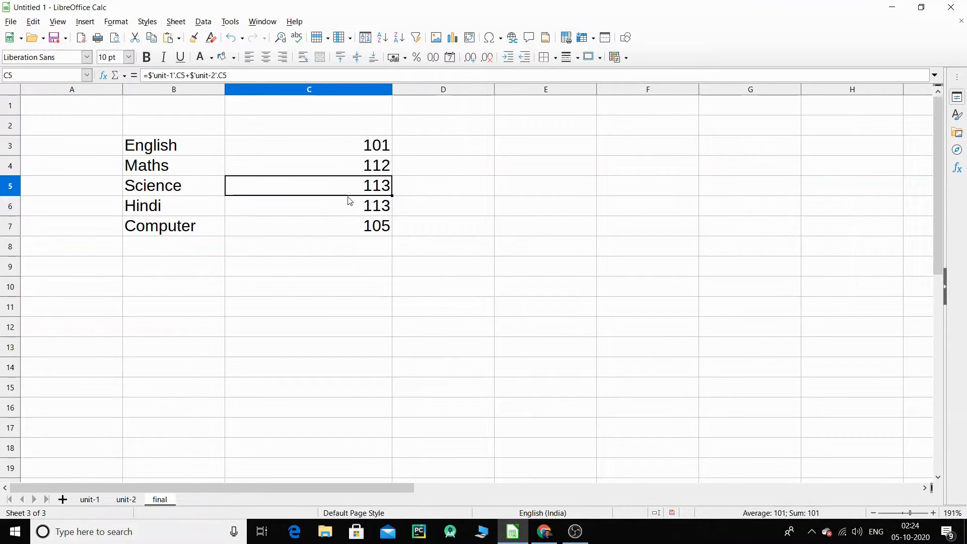
pyautogui.click(352, 163)
pyautogui.click(353, 150)
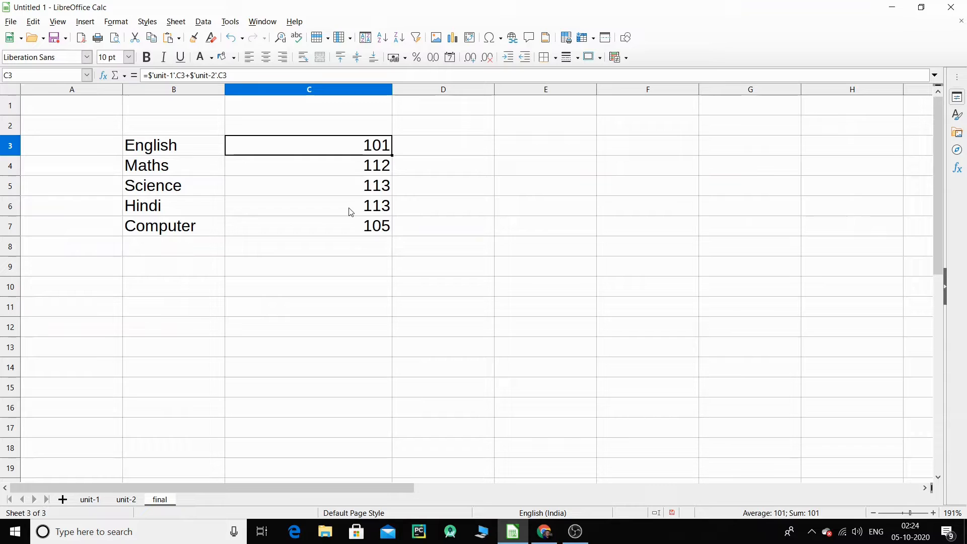
# Add the totals of both units in cell C9 of the final sheet with the formula =$'unit-1'.C9+$'unit-2'.C9
pyautogui.click(358, 269)
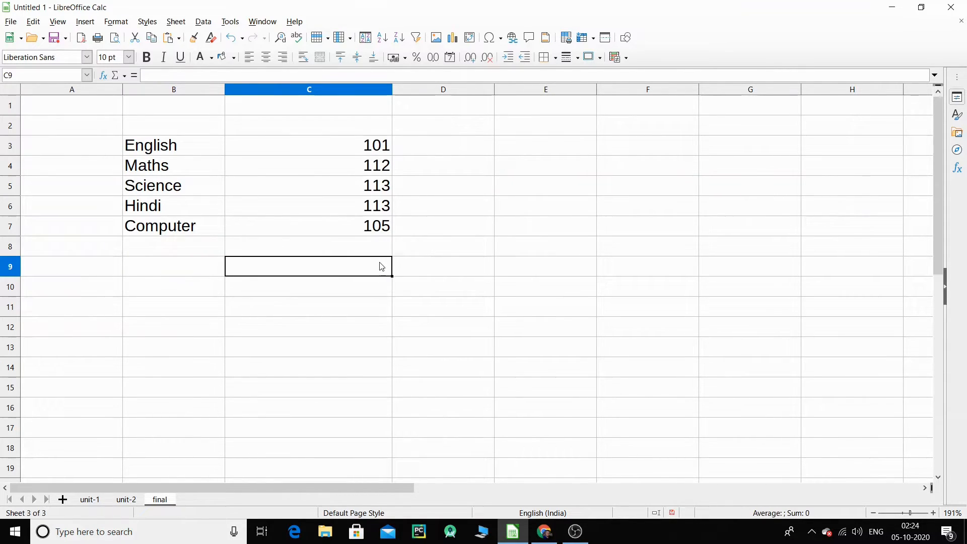
pyautogui.write('=')
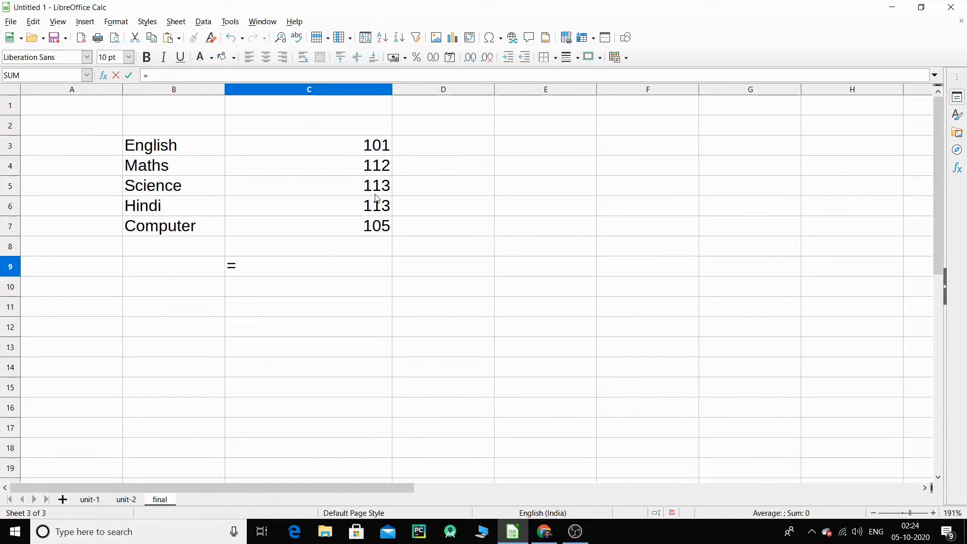
pyautogui.press('BackSpace')
pyautogui.write('=')
pyautogui.click(101, 500)
pyautogui.click(300, 268)
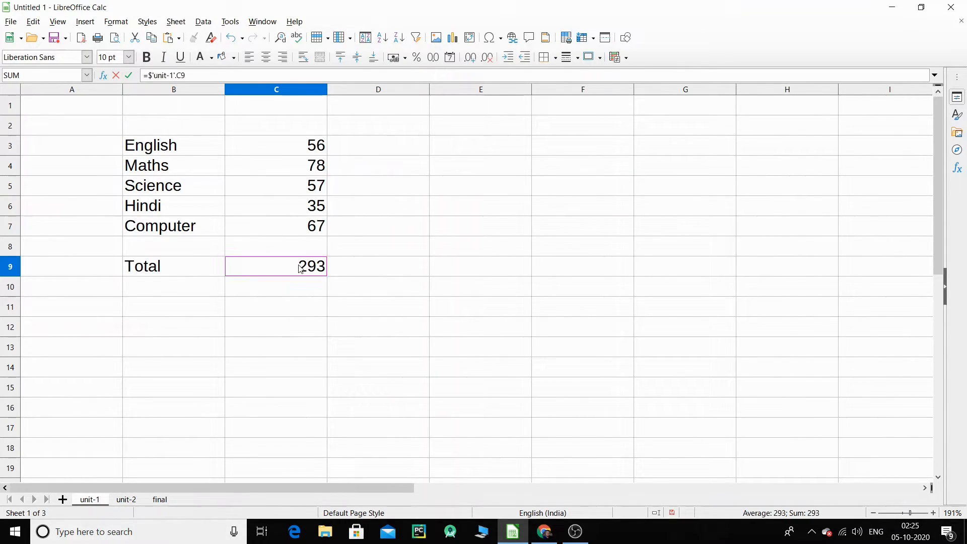
pyautogui.click(160, 501)
pyautogui.click(354, 269)
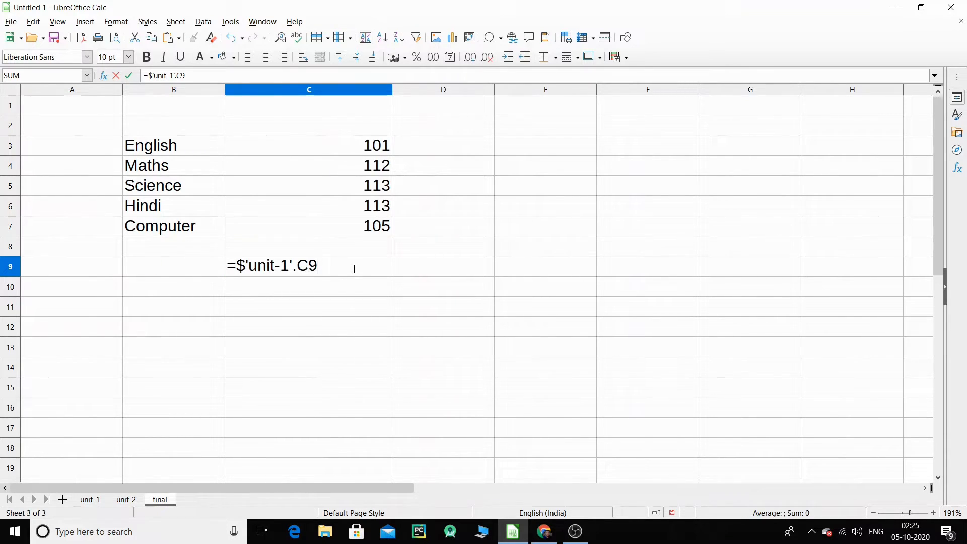
pyautogui.write('+')
pyautogui.click(135, 501)
pyautogui.click(304, 270)
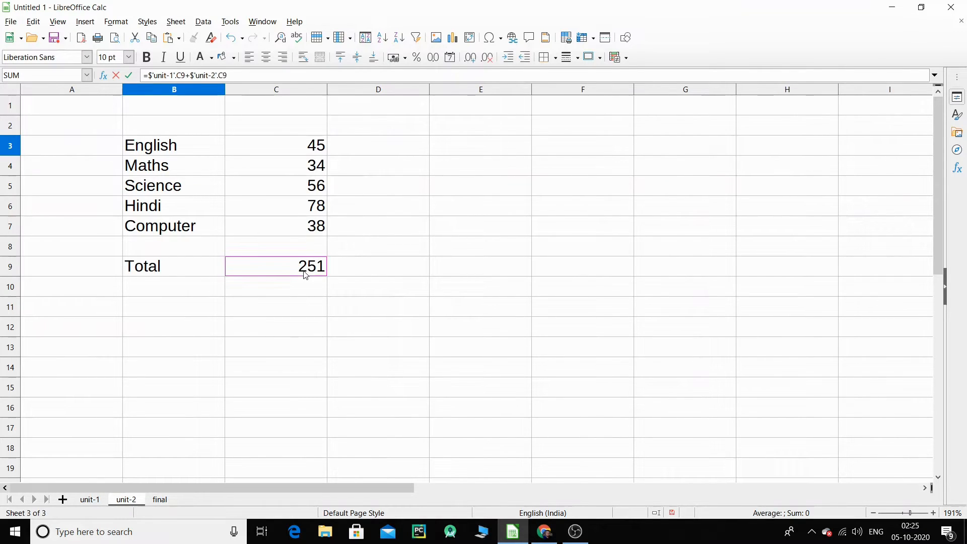
pyautogui.click(160, 499)
pyautogui.press('Return')
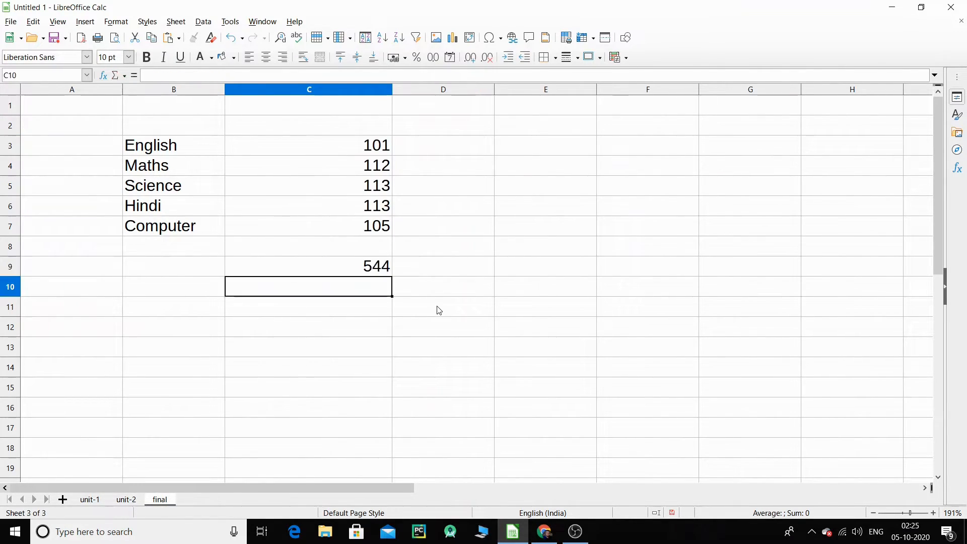
pyautogui.click(381, 265)
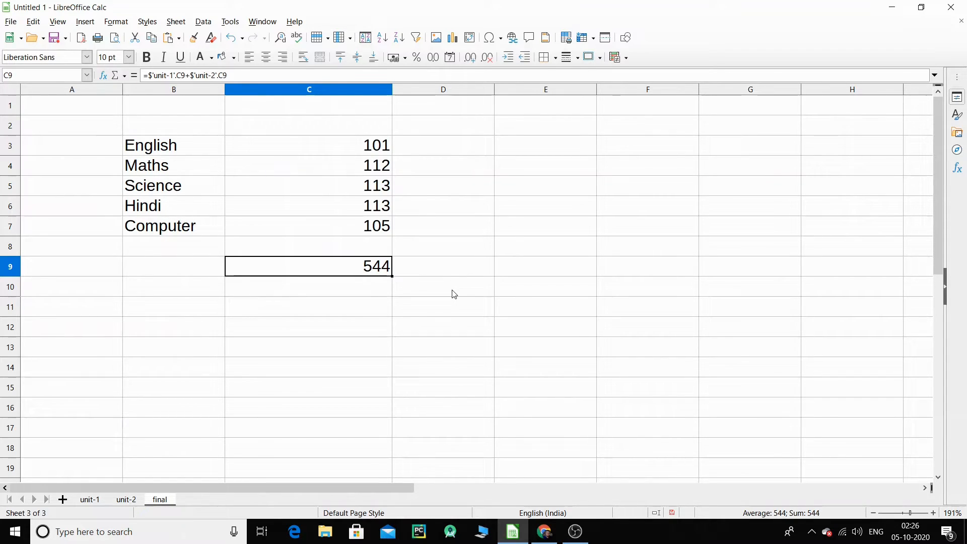
# Widen column E of the final sheet and start an Internet hyperlink of the Web type in cell E3
pyautogui.click(554, 148)
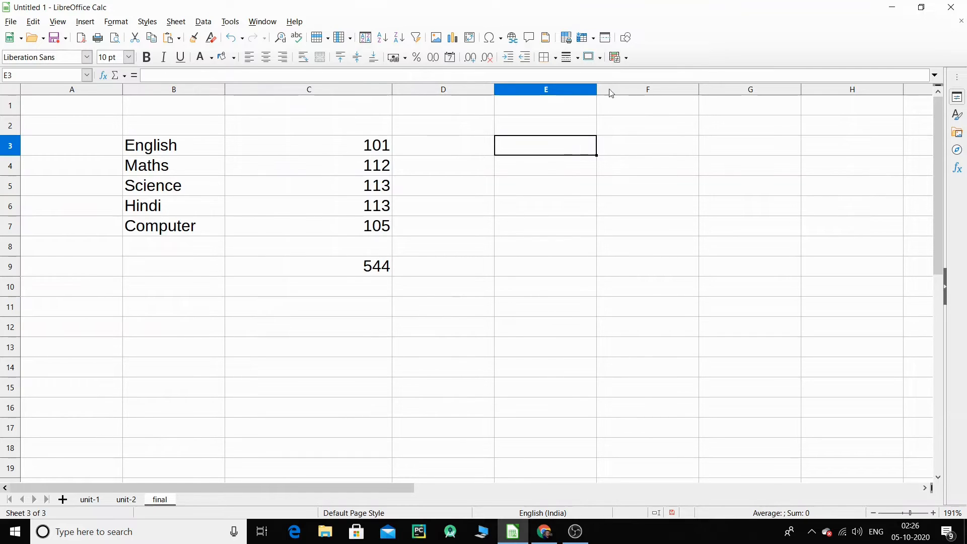
pyautogui.moveTo(597, 90); pyautogui.dragTo(766, 91)
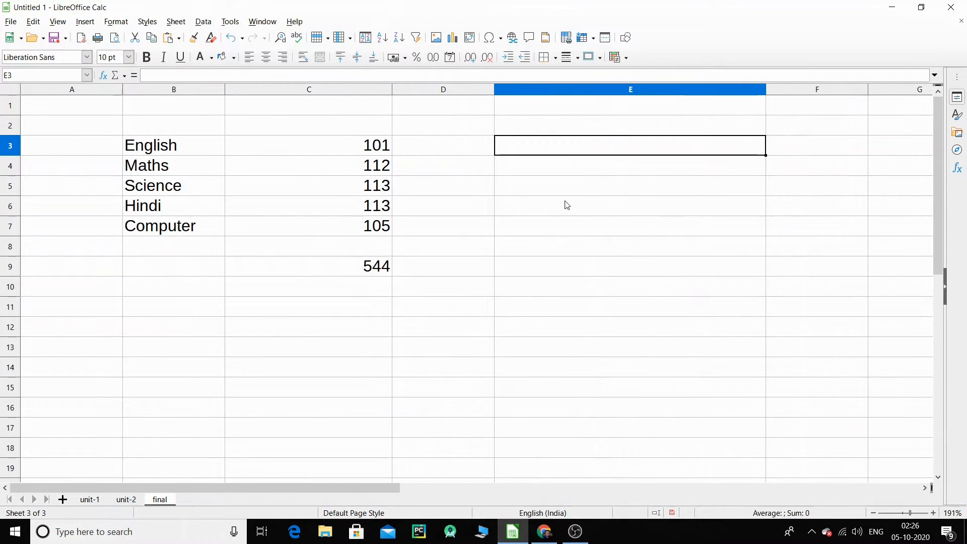
pyautogui.click(596, 179)
pyautogui.click(590, 153)
pyautogui.click(93, 24)
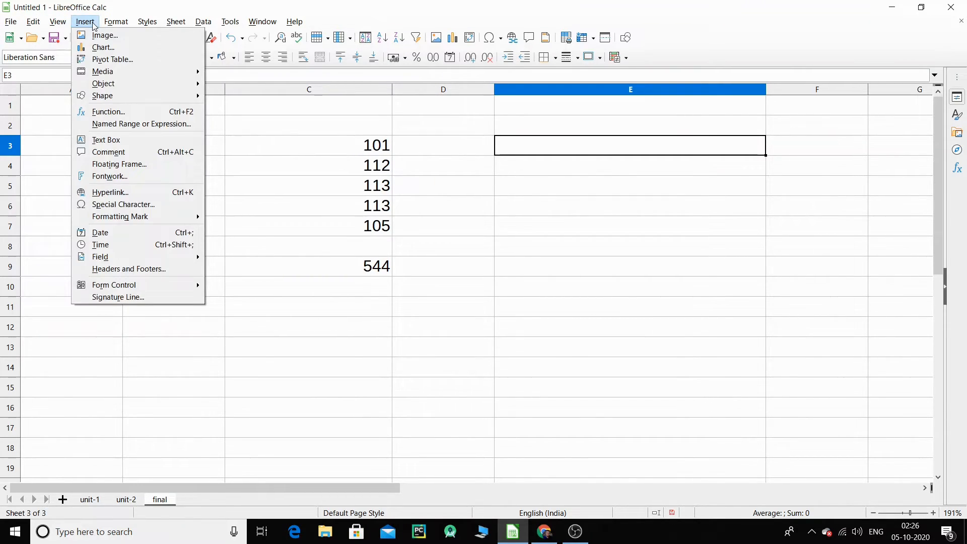
pyautogui.click(139, 193)
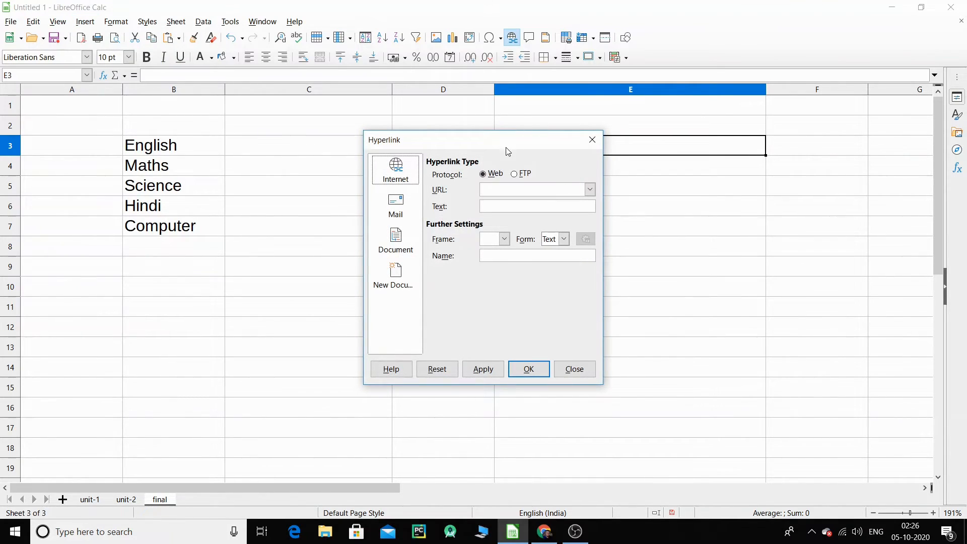
pyautogui.moveTo(390, 145); pyautogui.dragTo(466, 125)
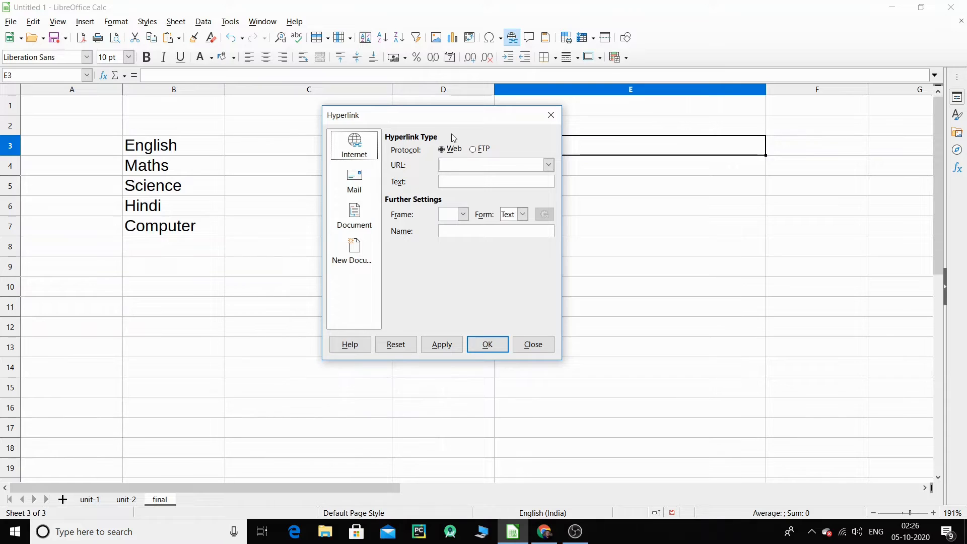
pyautogui.click(361, 189)
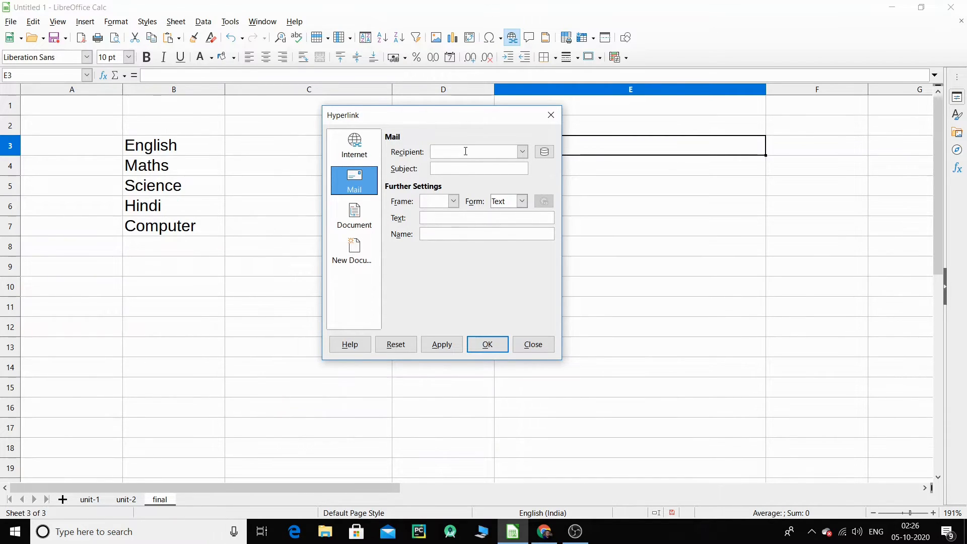
pyautogui.click(366, 151)
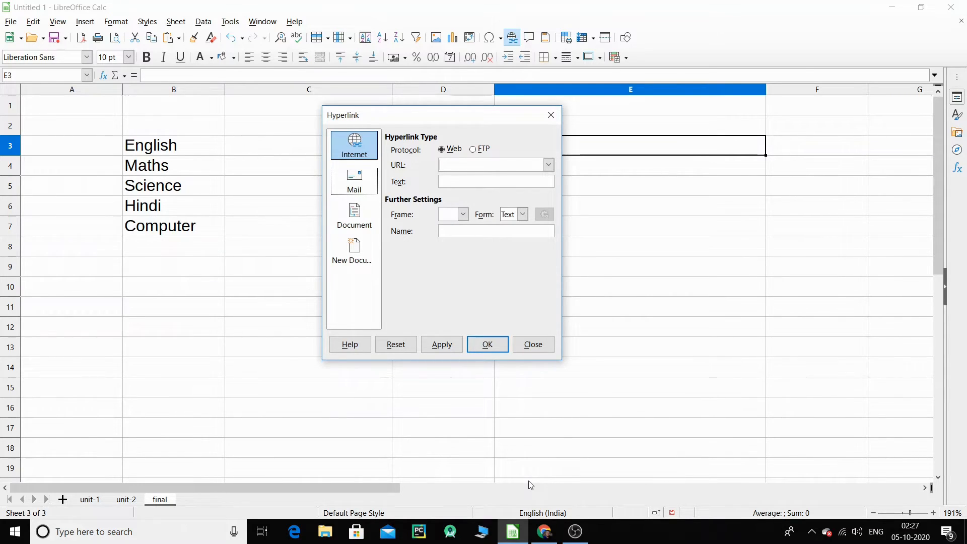
# Switch to Chrome, open the channel's "Introduction to ms access 2016" video and copy its share link
pyautogui.click(544, 531)
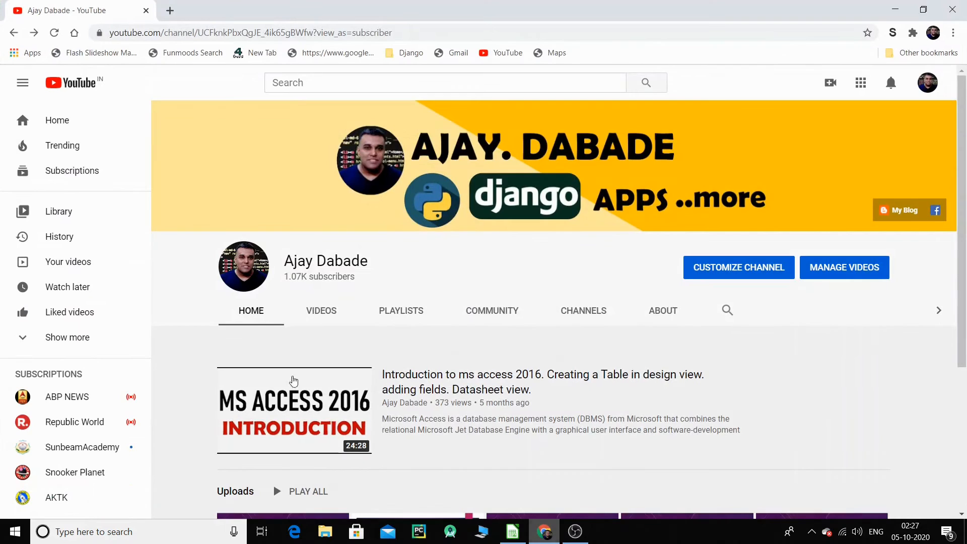
pyautogui.click(342, 415)
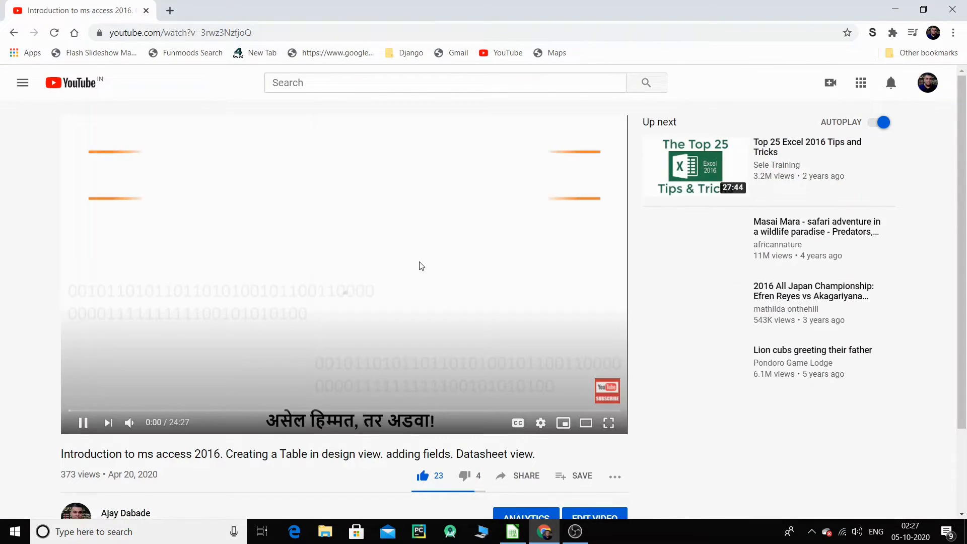
pyautogui.click(523, 476)
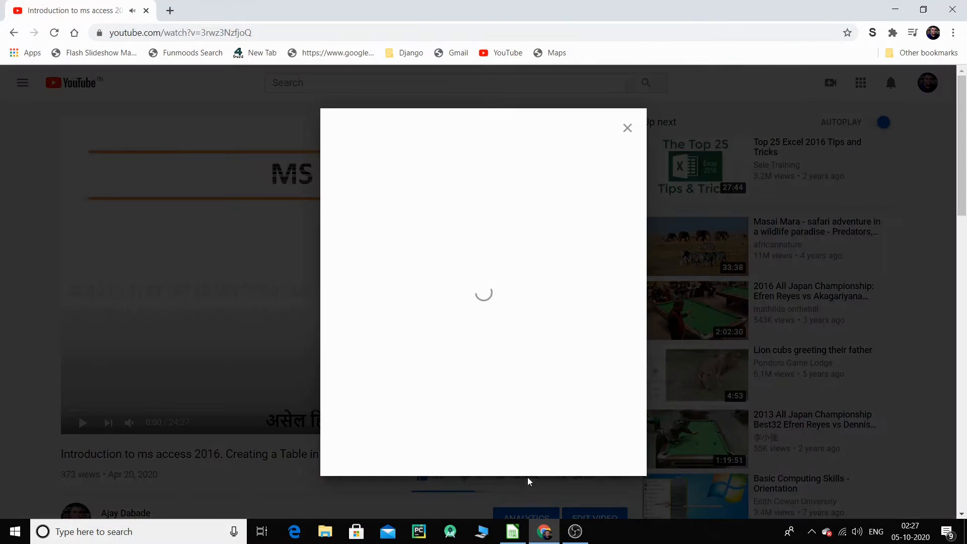
pyautogui.click(602, 362)
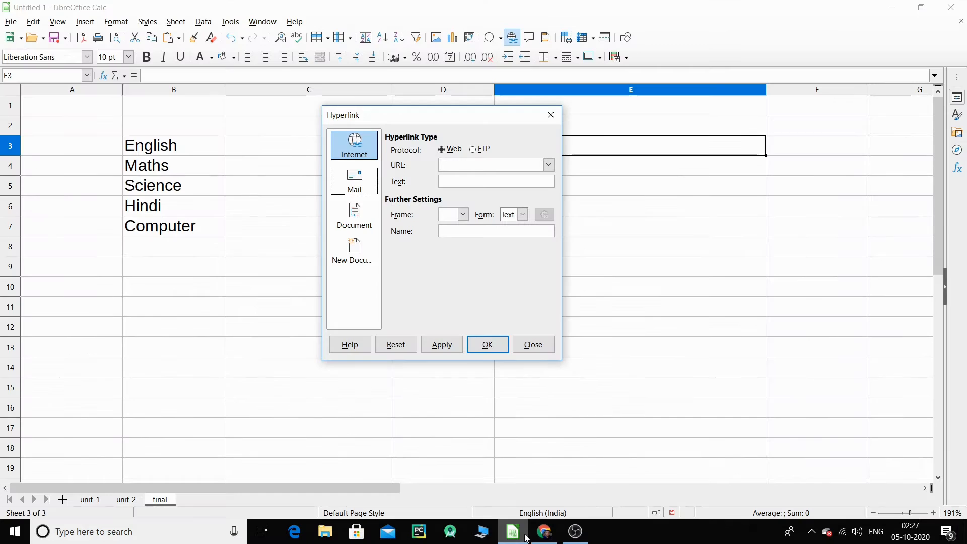
pyautogui.click(512, 532)
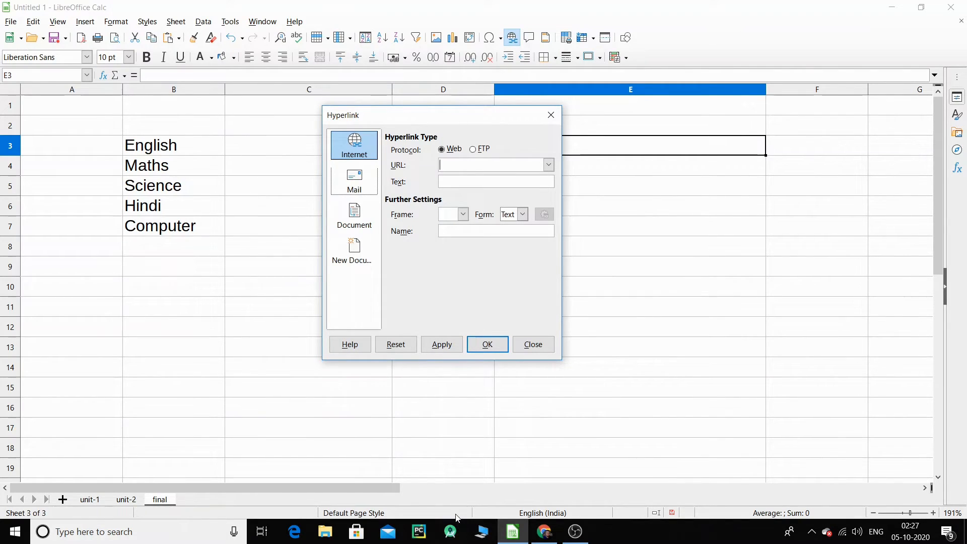
pyautogui.click(467, 165)
pyautogui.rightClick(466, 166)
pyautogui.click(509, 215)
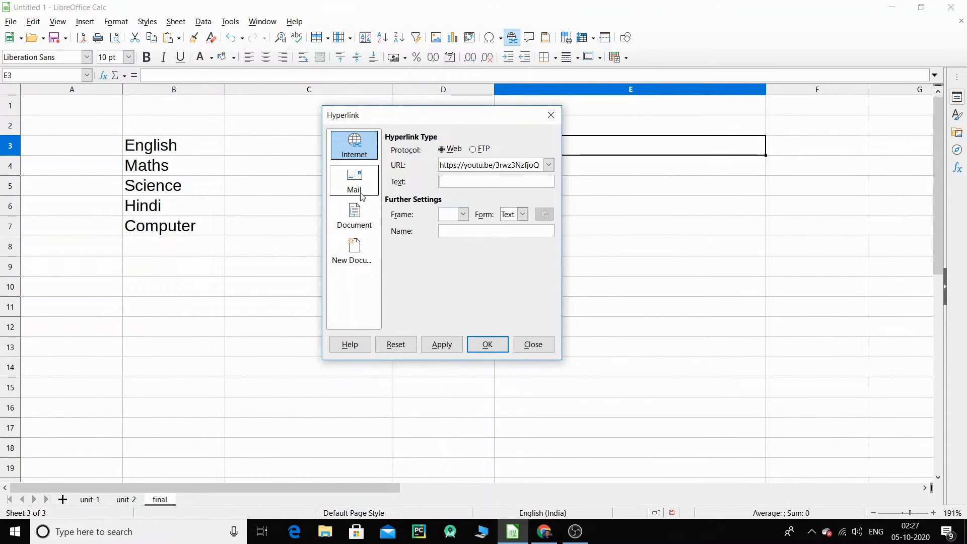
# Set the hyperlink's text to "Youtube Link" and insert it into cell E3
pyautogui.write('outube Link')
pyautogui.moveTo(517, 186); pyautogui.dragTo(431, 180)
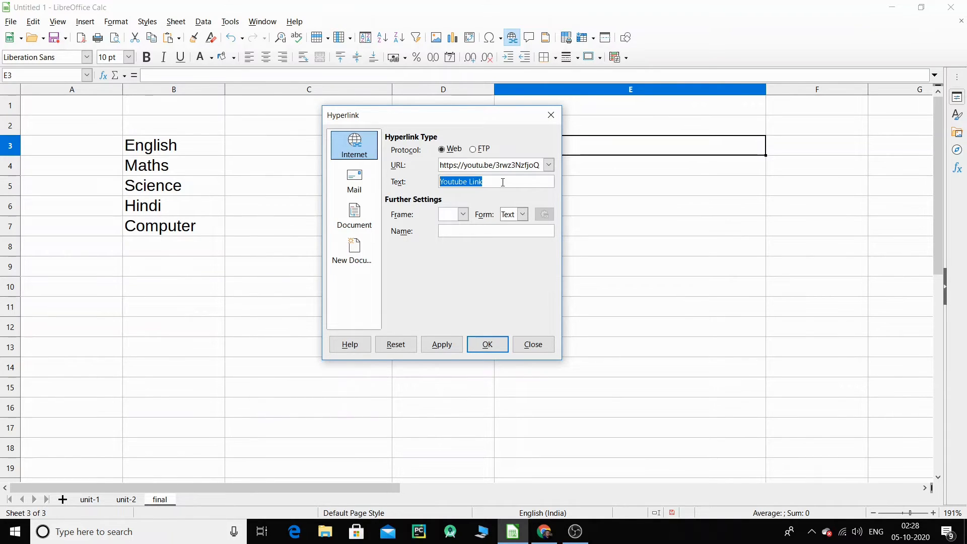
pyautogui.click(442, 344)
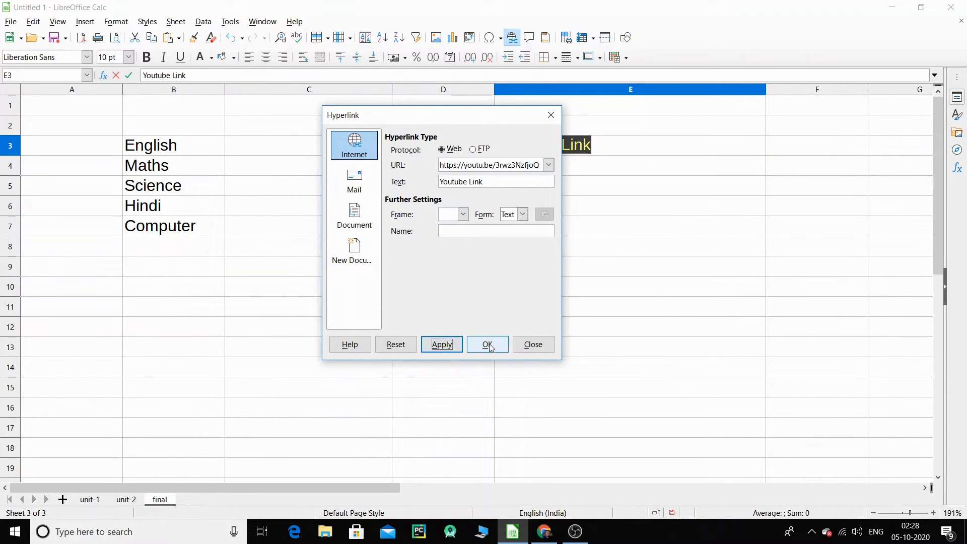
pyautogui.click(489, 345)
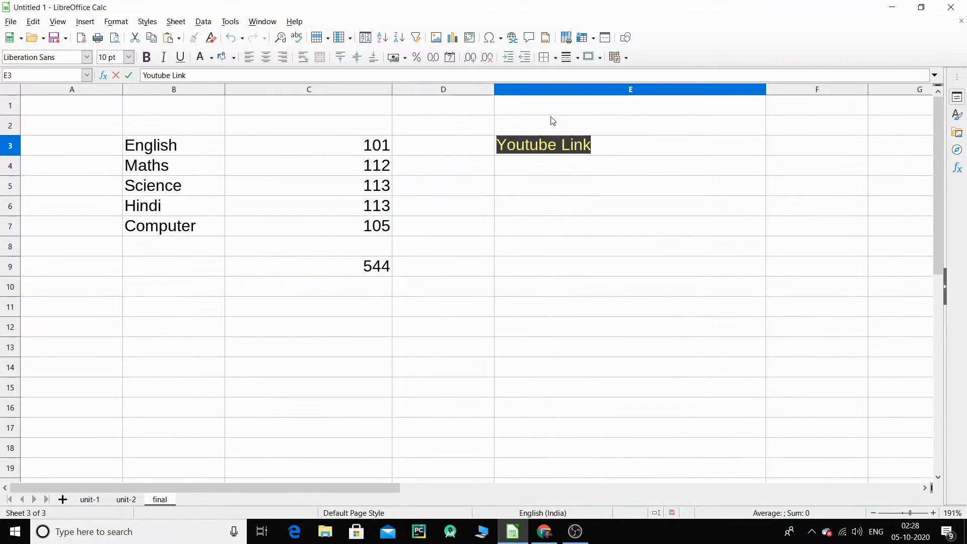
pyautogui.click(571, 170)
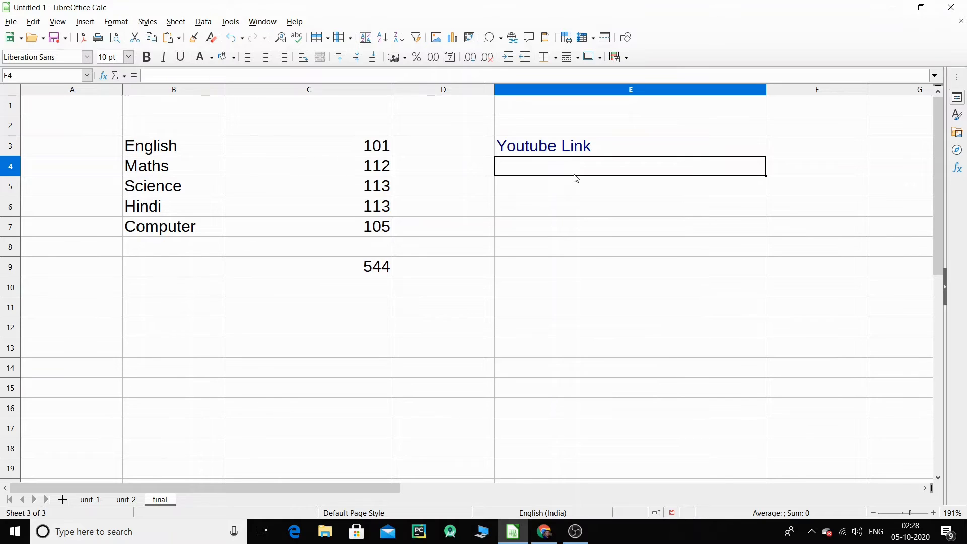
# Test the Youtube Link in cell E3, close the browser tab it opens and return to LibreOffice Calc
pyautogui.keyDown('ctrl'); pyautogui.click(568, 149); pyautogui.keyUp('ctrl')
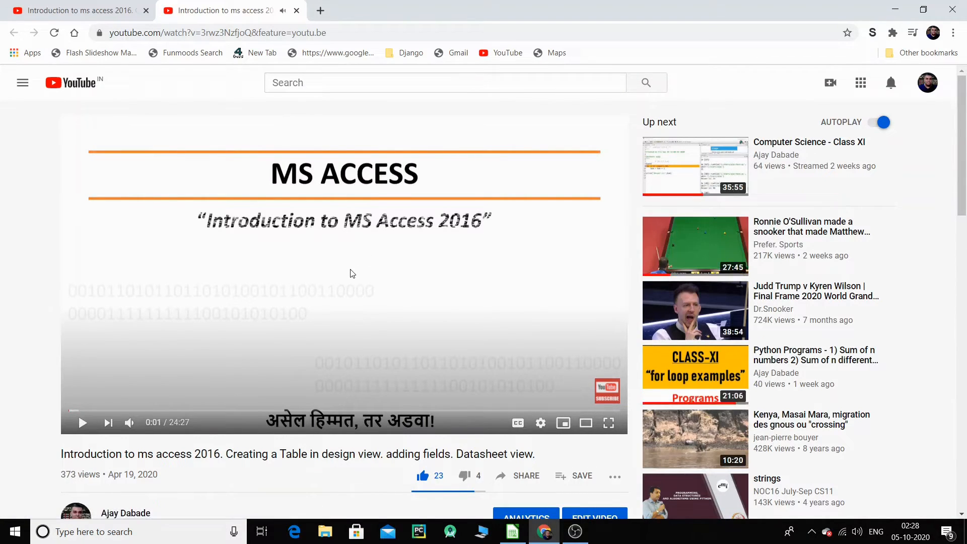
pyautogui.click(296, 11)
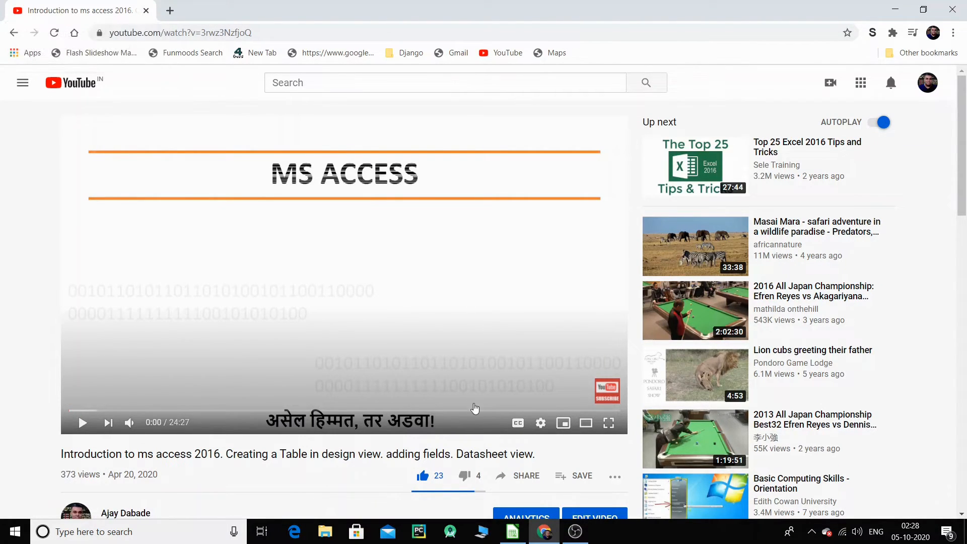
pyautogui.click(513, 531)
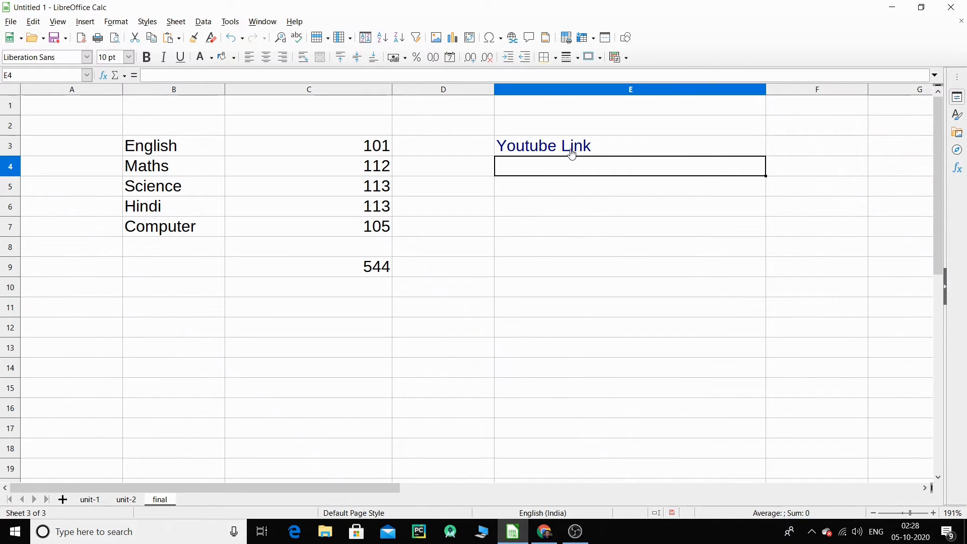
# Start a new hyperlink in cell E5 and view the settings for mail links
pyautogui.click(579, 194)
pyautogui.click(553, 249)
pyautogui.click(550, 194)
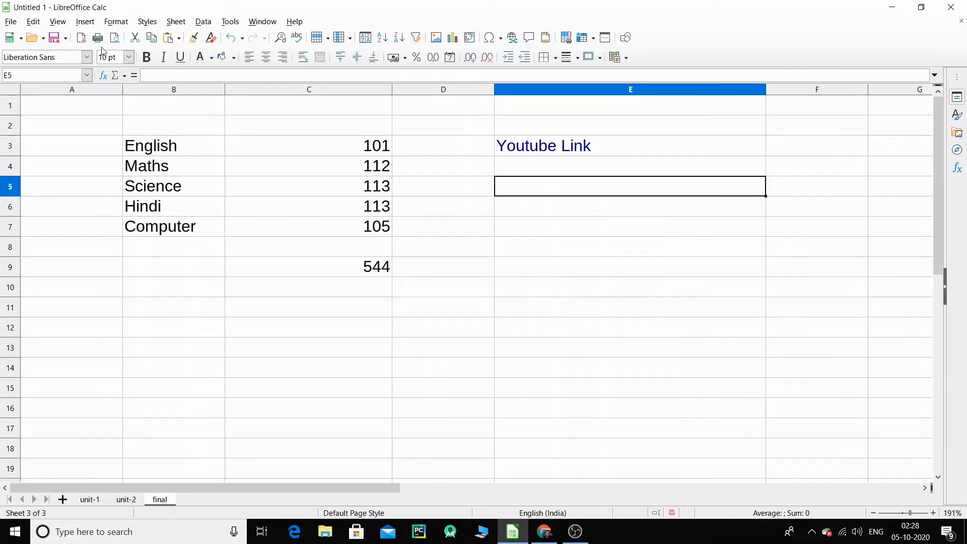
pyautogui.click(95, 25)
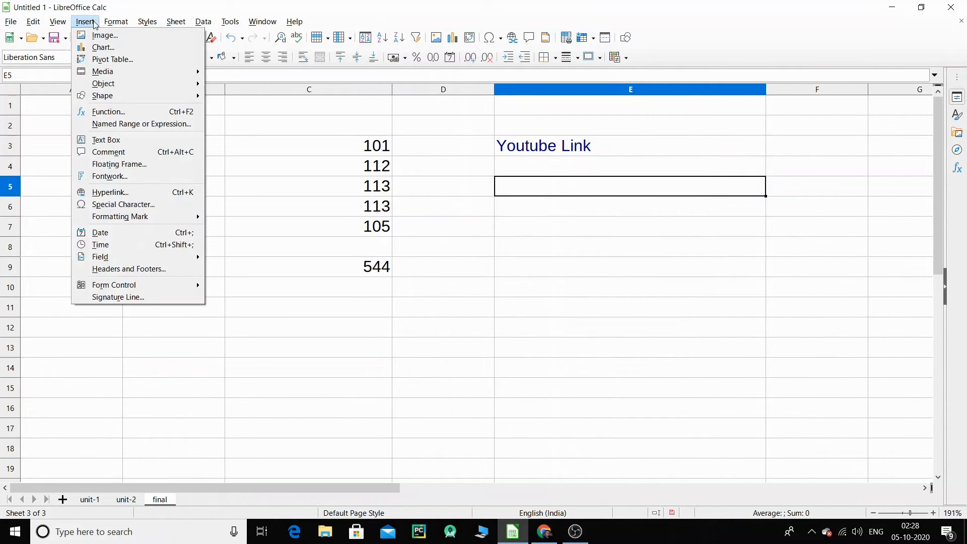
pyautogui.click(159, 194)
pyautogui.click(363, 182)
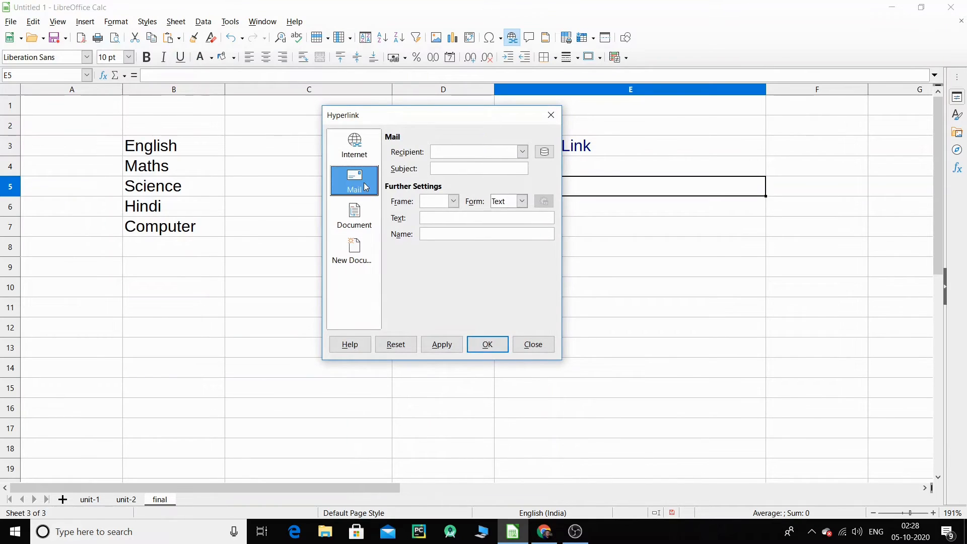
pyautogui.click(496, 153)
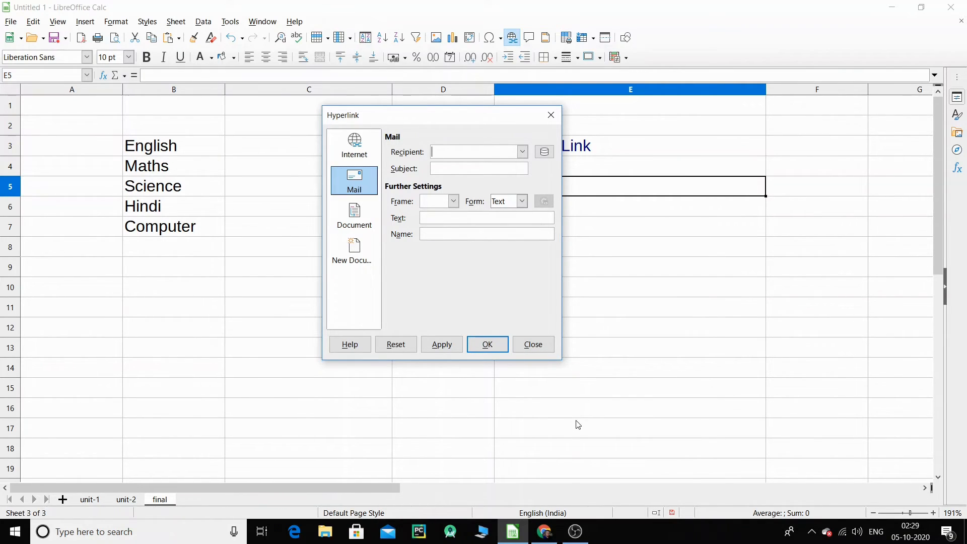
# Make the hyperlink a document link and choose the file D:\test\test.ods as its path
pyautogui.click(357, 222)
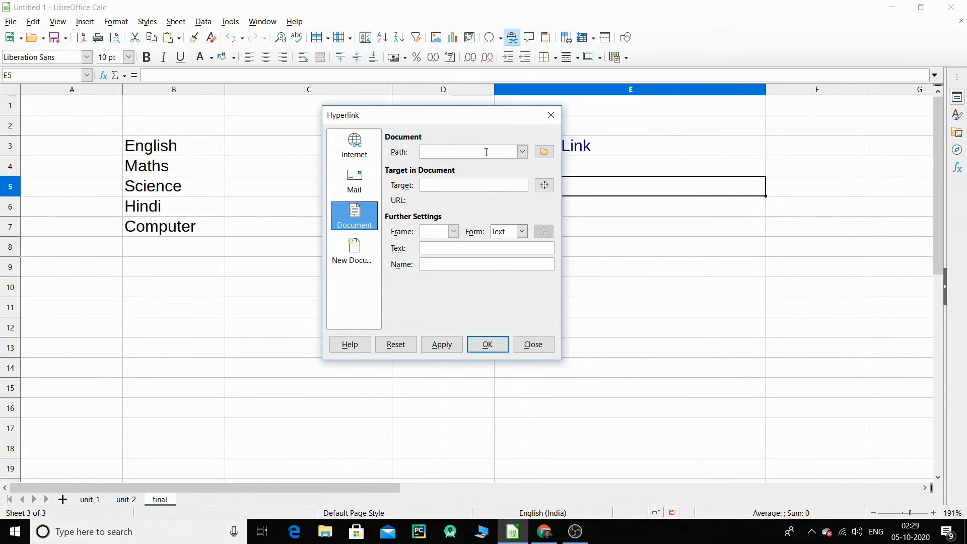
pyautogui.click(544, 152)
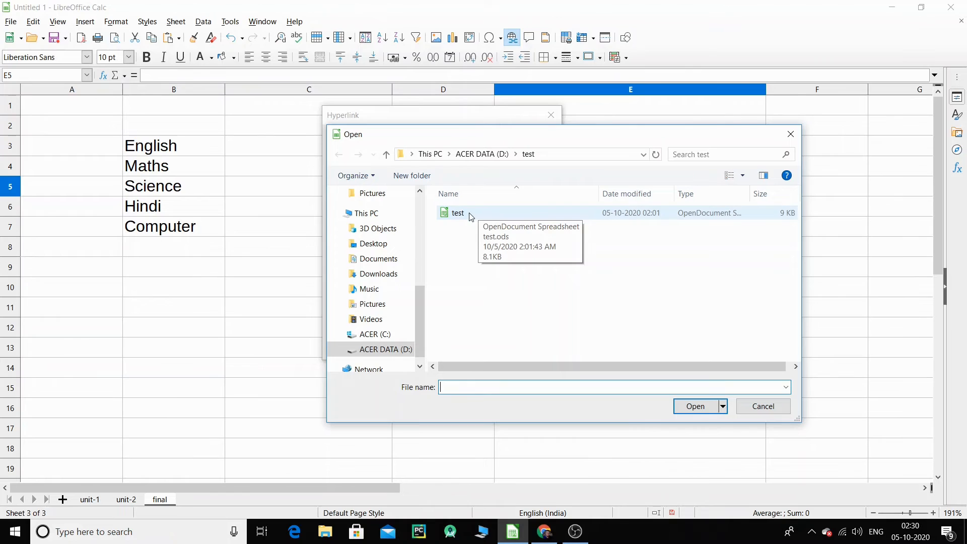
pyautogui.doubleClick(471, 213)
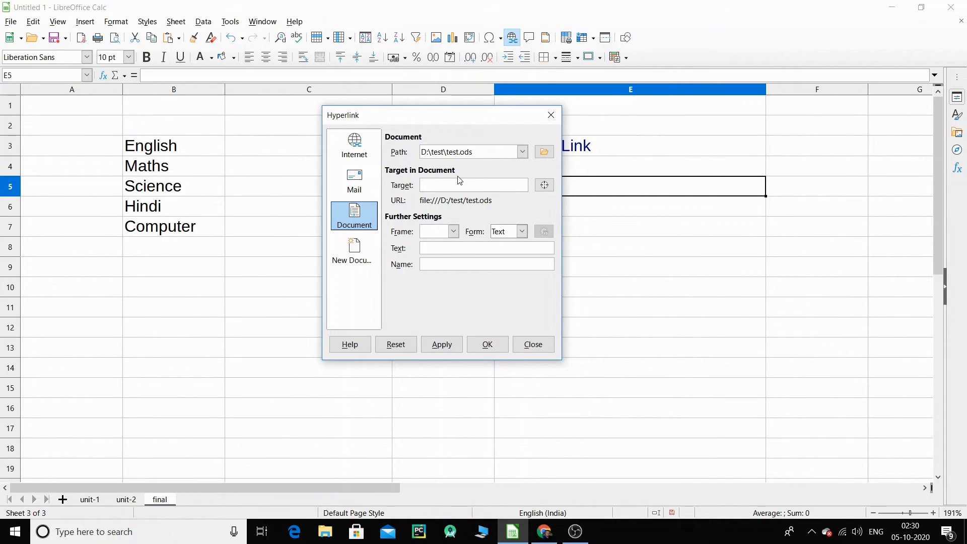
# Set the hyperlink's target in the document to Sheet2
pyautogui.click(546, 188)
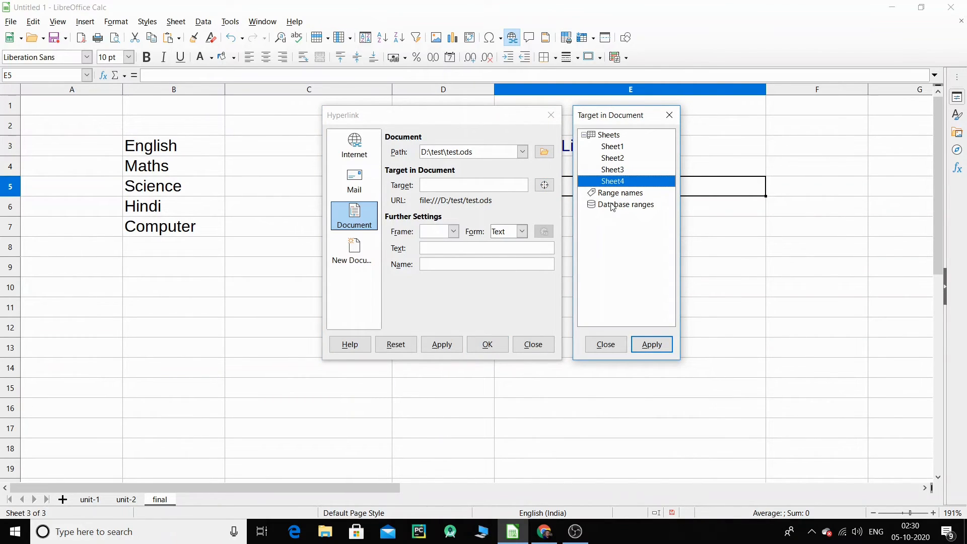
pyautogui.click(617, 147)
pyautogui.click(621, 159)
pyautogui.click(623, 170)
pyautogui.click(621, 183)
pyautogui.click(617, 159)
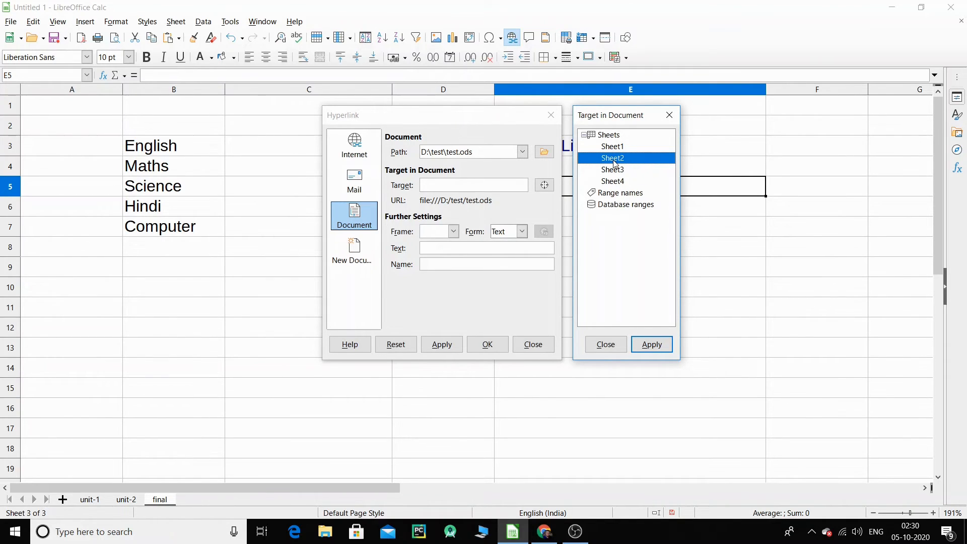
pyautogui.click(642, 346)
pyautogui.click(606, 346)
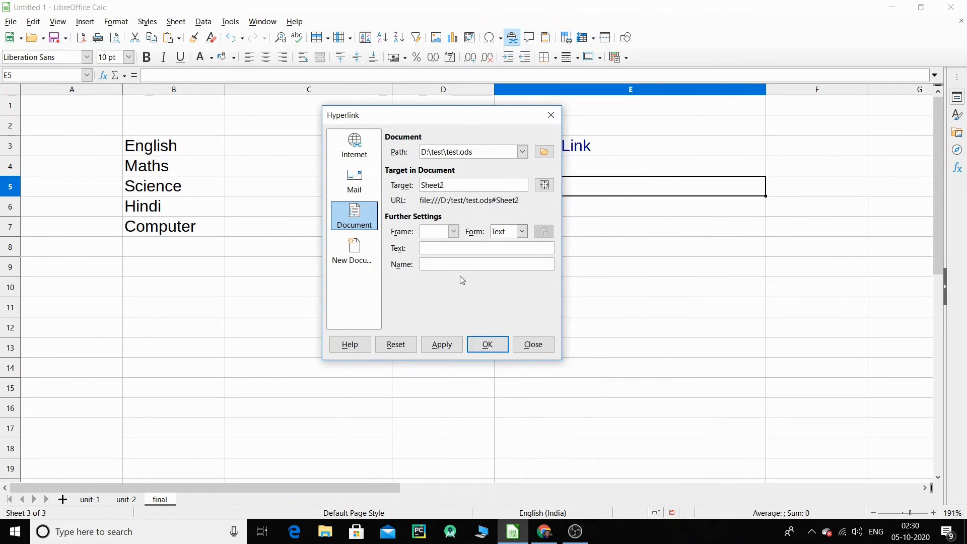
# Insert the document hyperlink into cell E5 without custom text and finish the cell entry
pyautogui.click(438, 248)
pyautogui.click(486, 345)
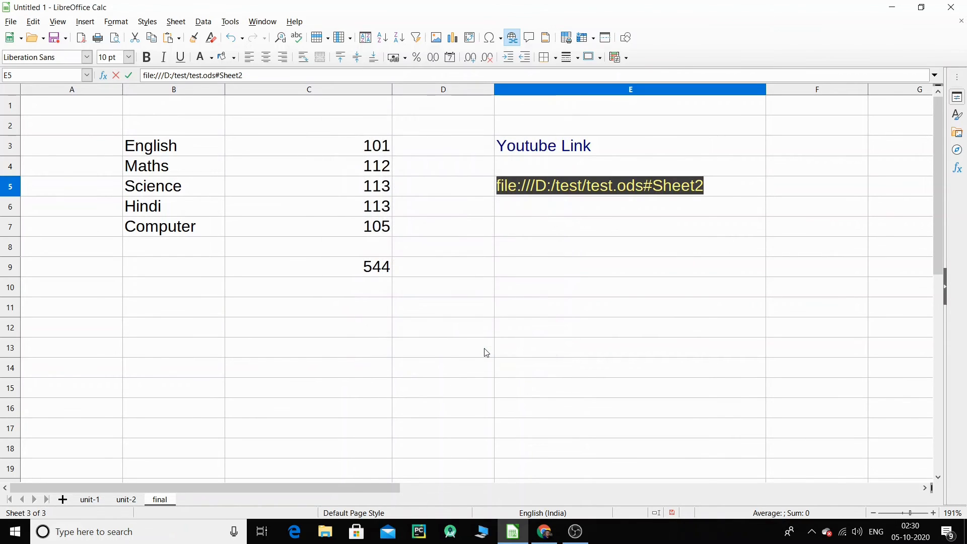
pyautogui.click(603, 223)
pyautogui.click(644, 189)
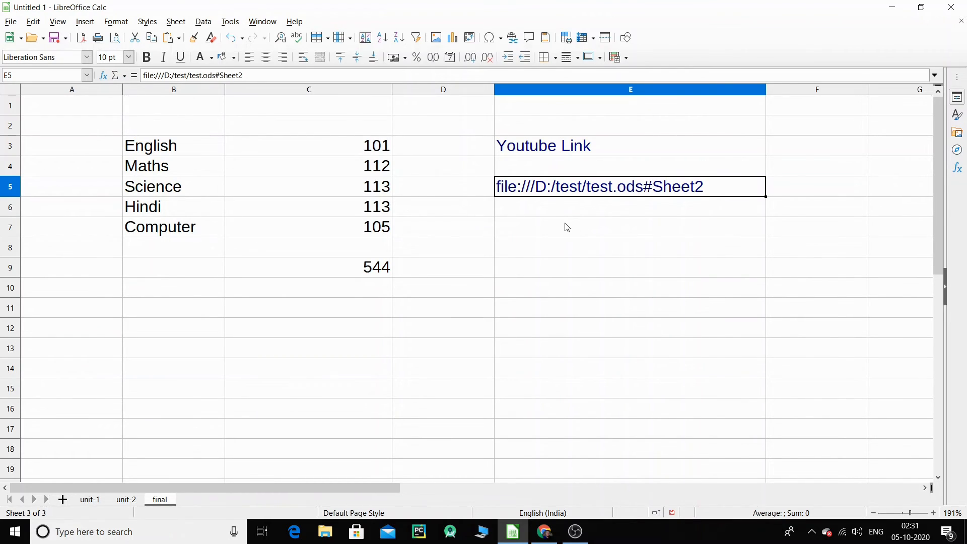
# Test the document link in cell E5, look through the sheets of test.ods and close that file
pyautogui.keyDown('ctrl'); pyautogui.click(591, 192); pyautogui.keyUp('ctrl')
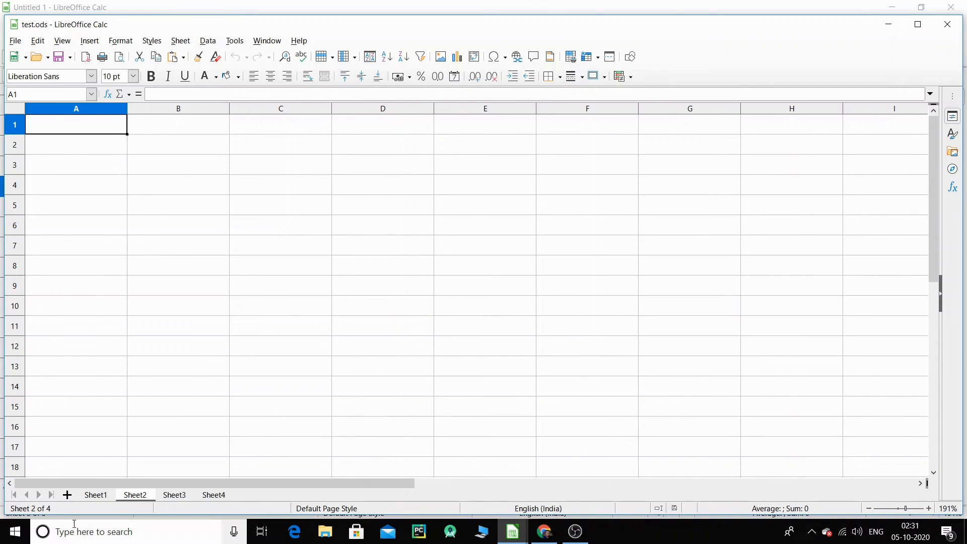
pyautogui.click(101, 495)
pyautogui.click(142, 496)
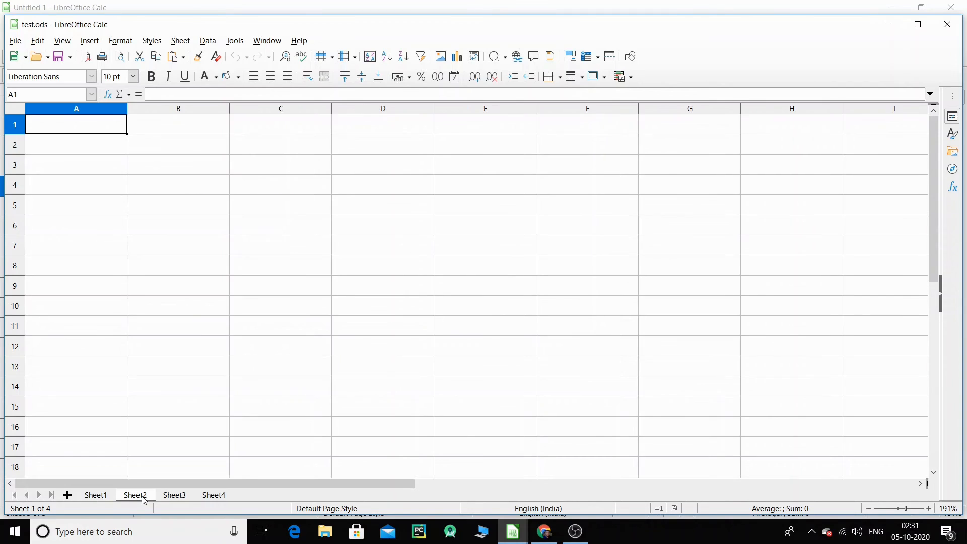
pyautogui.click(190, 496)
pyautogui.click(210, 497)
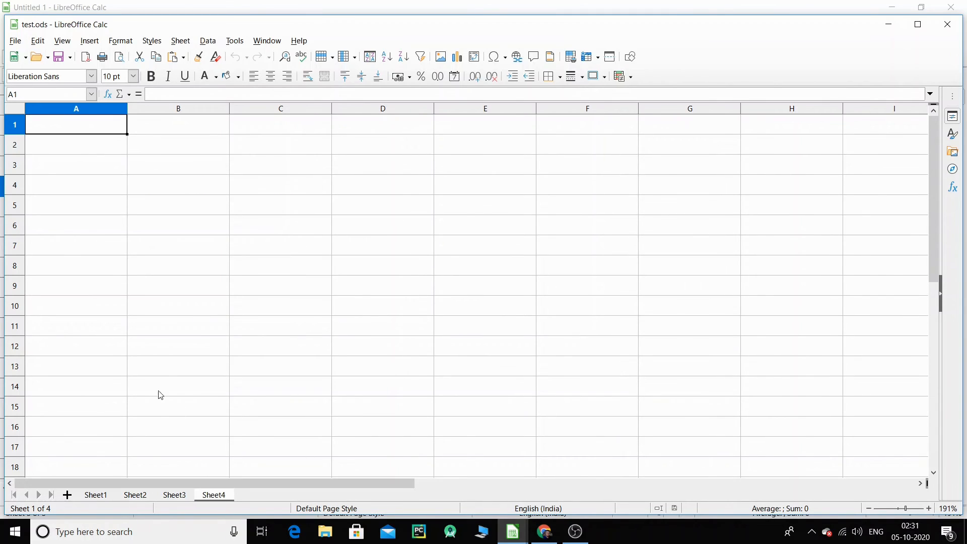
pyautogui.click(947, 26)
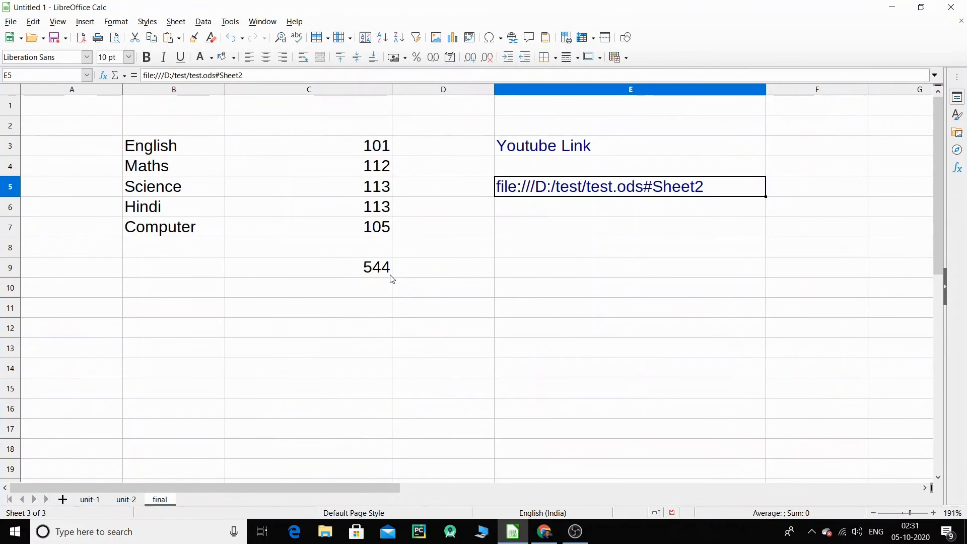